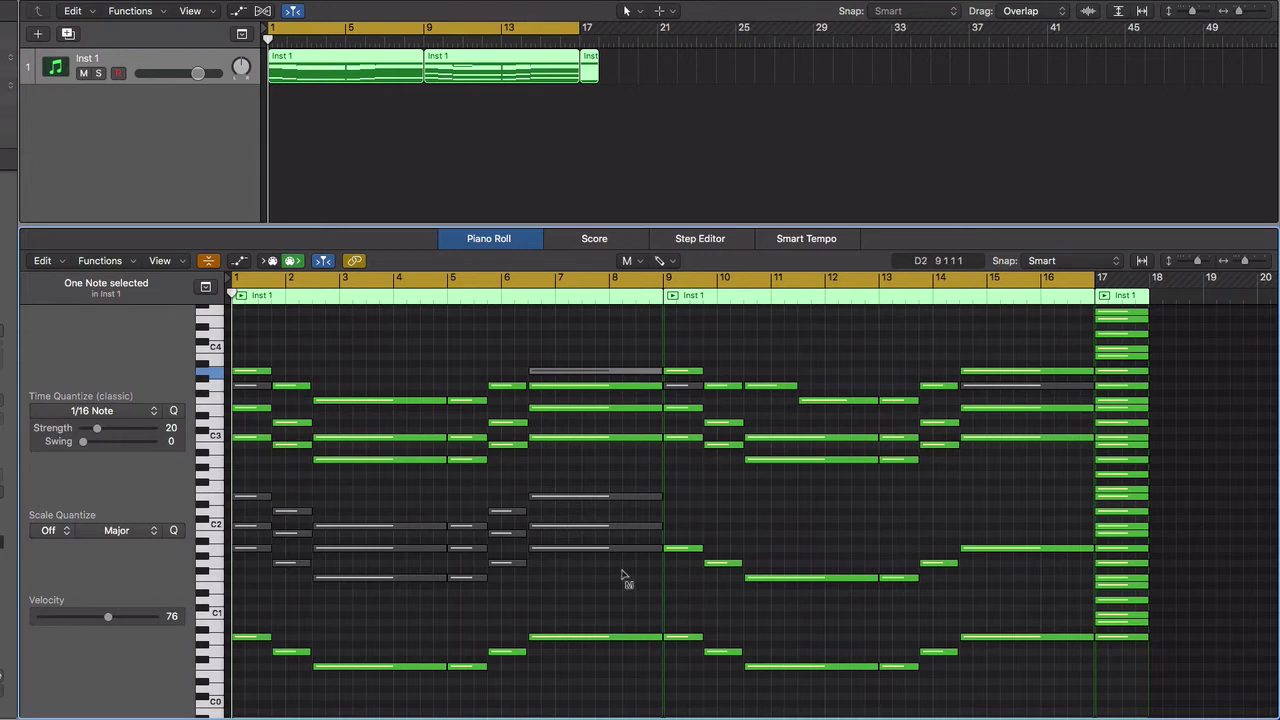
# With the Pointer tool, select notes pitch by pitch from the keyboard, ending with all five A0 notes selected
pyautogui.press('t')
pyautogui.press('t')
pyautogui.click(216, 644)
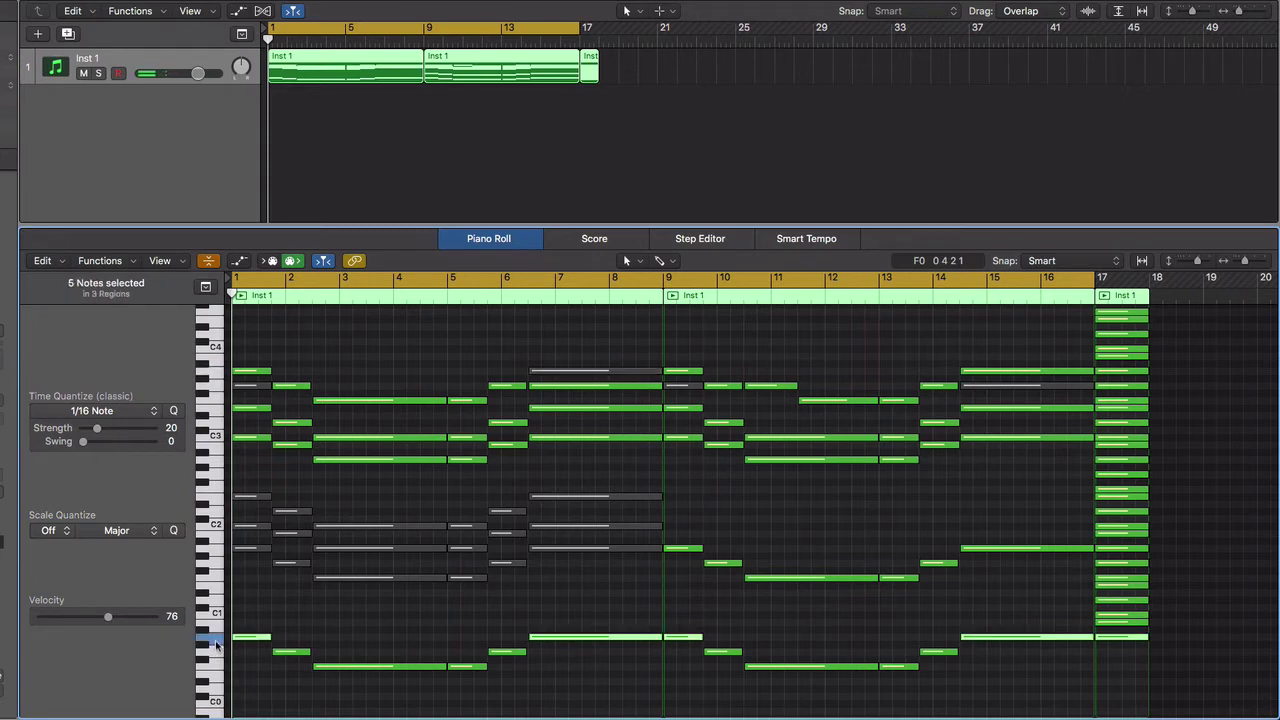
pyautogui.click(218, 629)
pyautogui.click(220, 617)
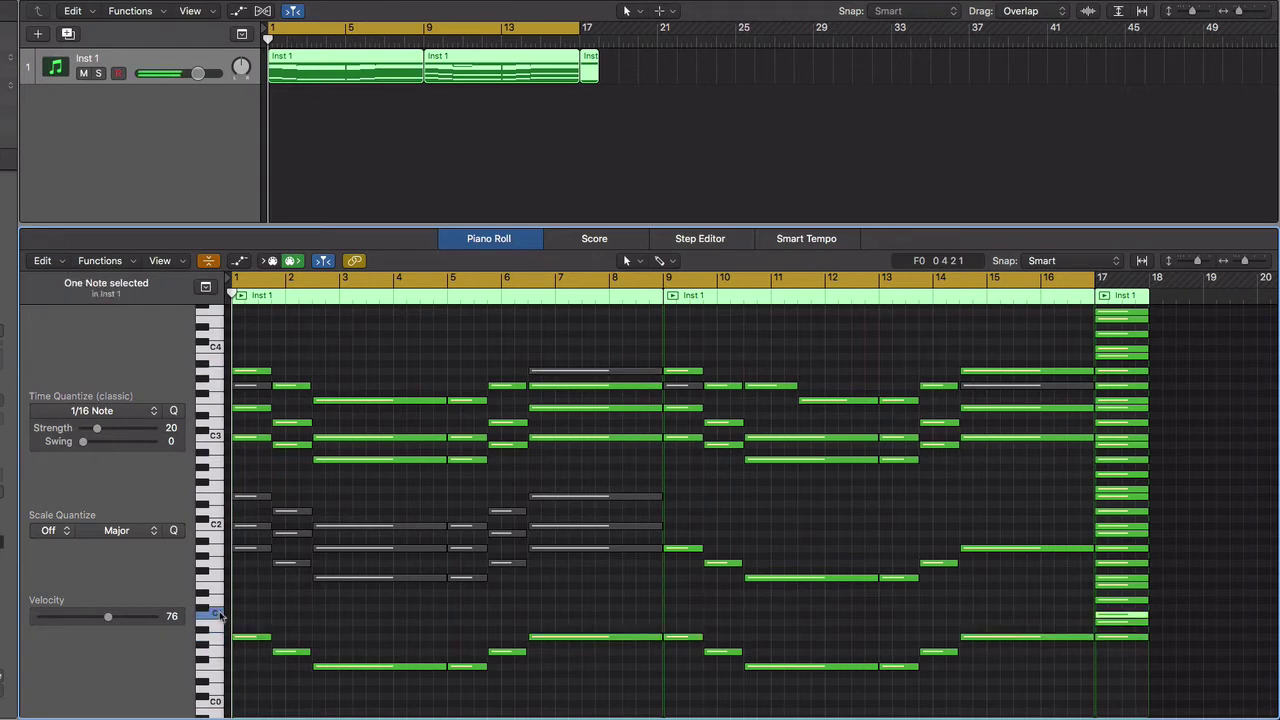
pyautogui.click(220, 603)
pyautogui.click(220, 592)
pyautogui.click(218, 576)
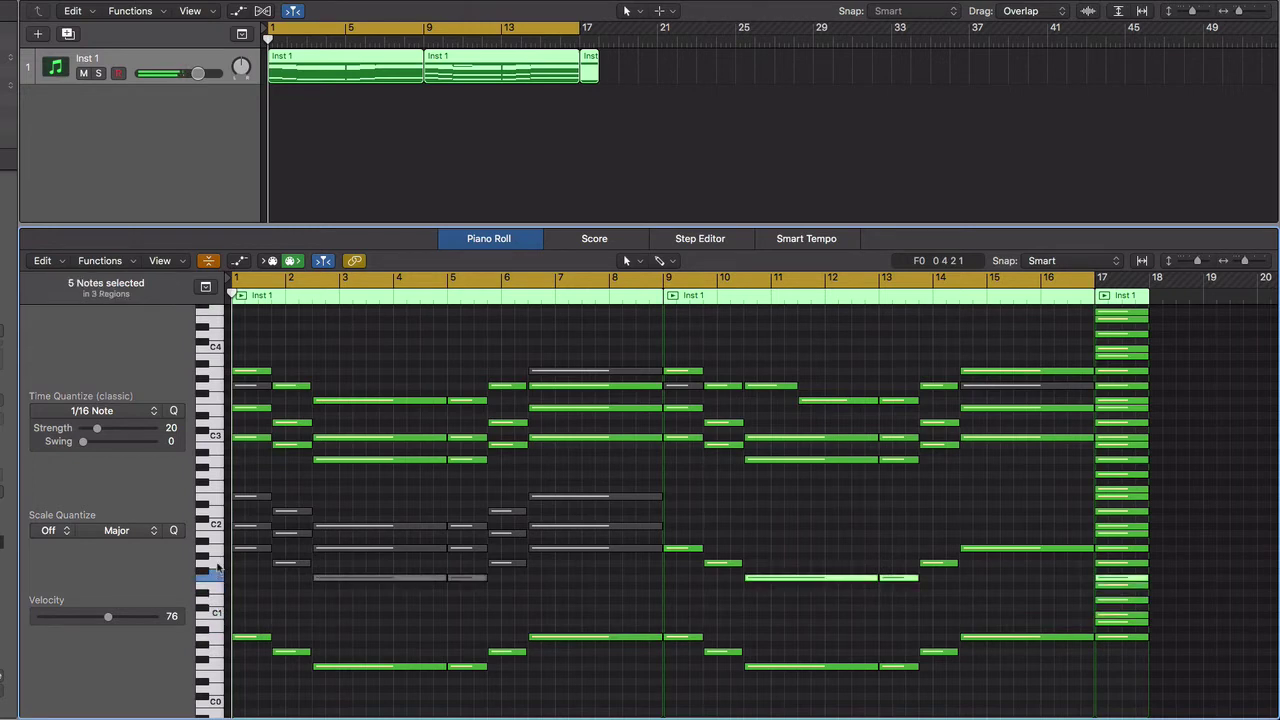
pyautogui.click(218, 564)
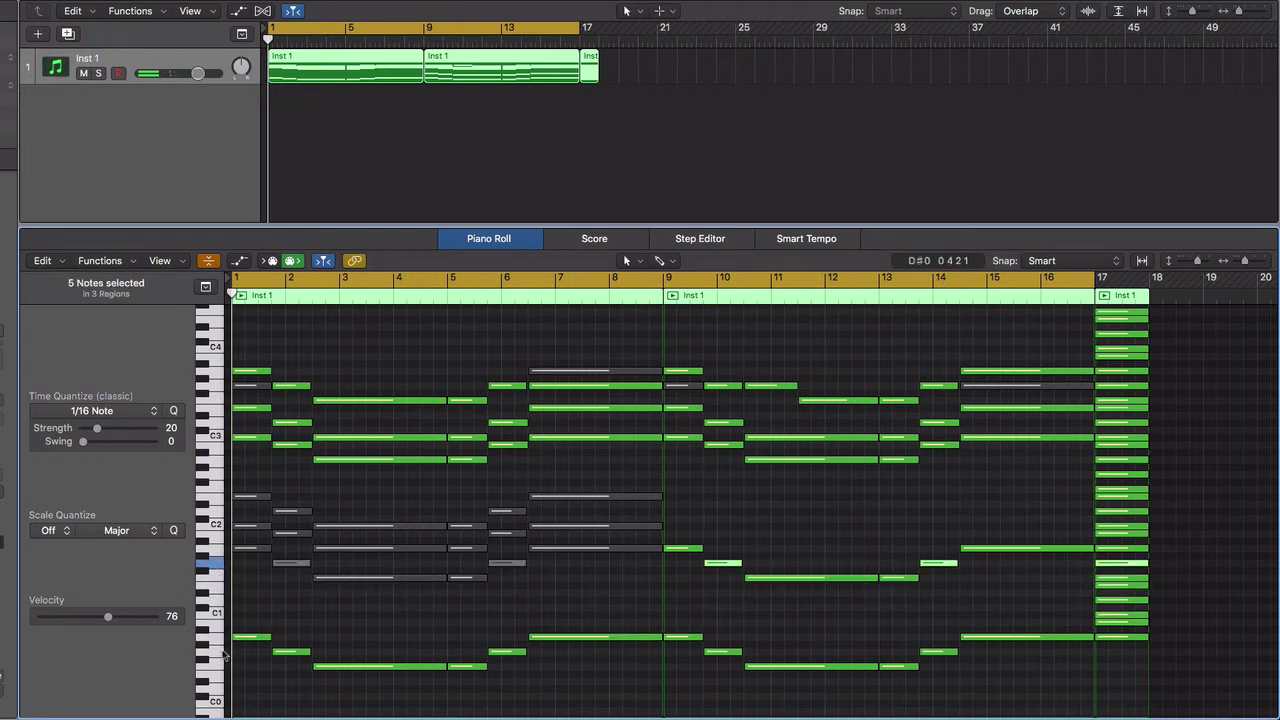
pyautogui.click(218, 641)
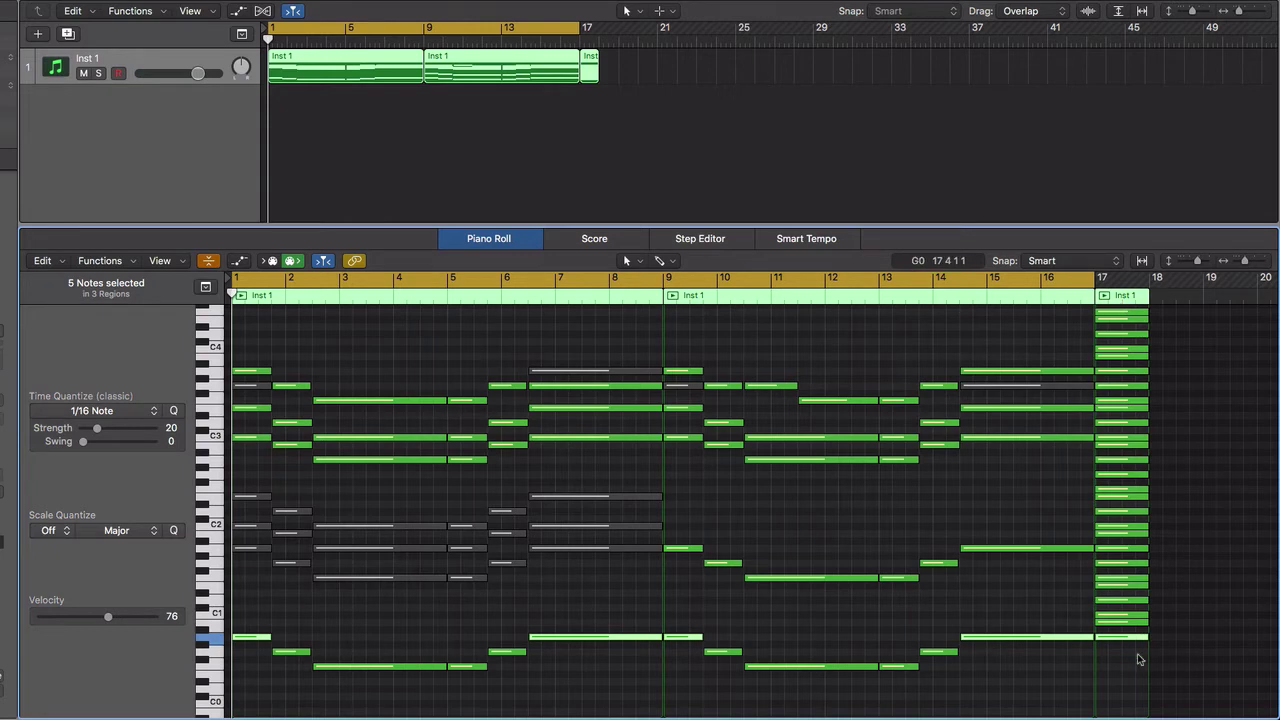
pyautogui.click(207, 262)
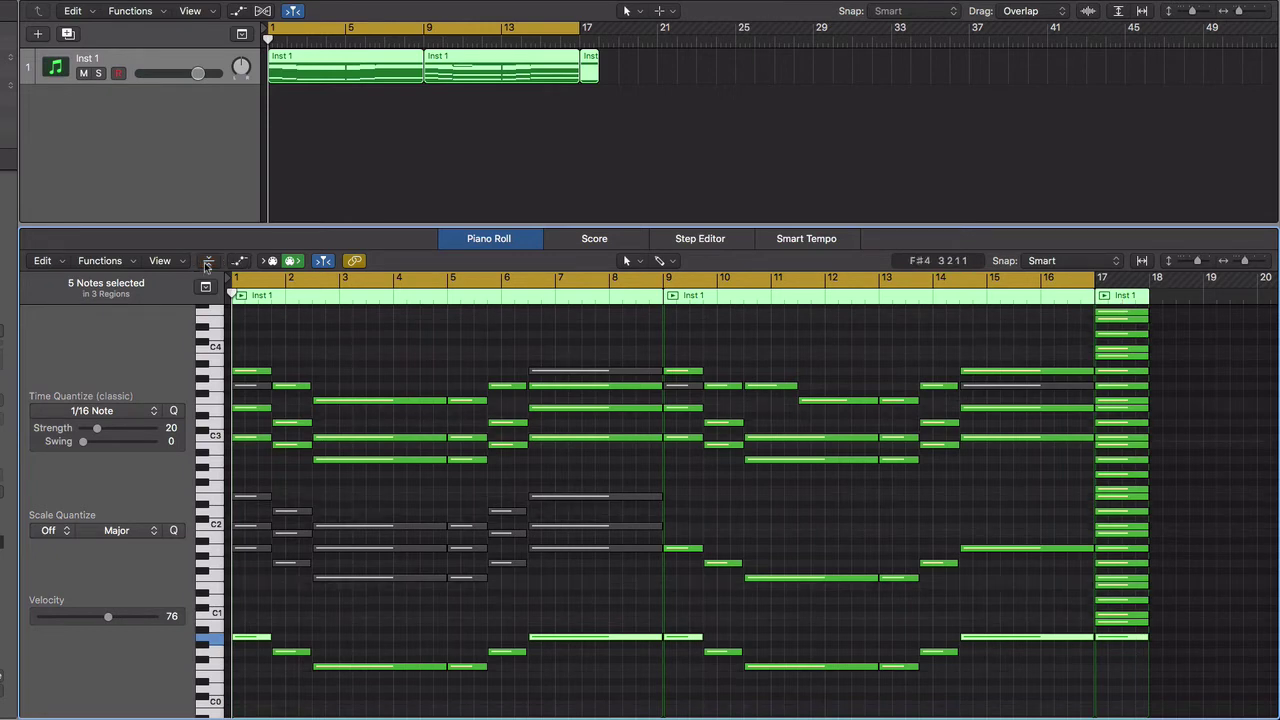
pyautogui.click(207, 262)
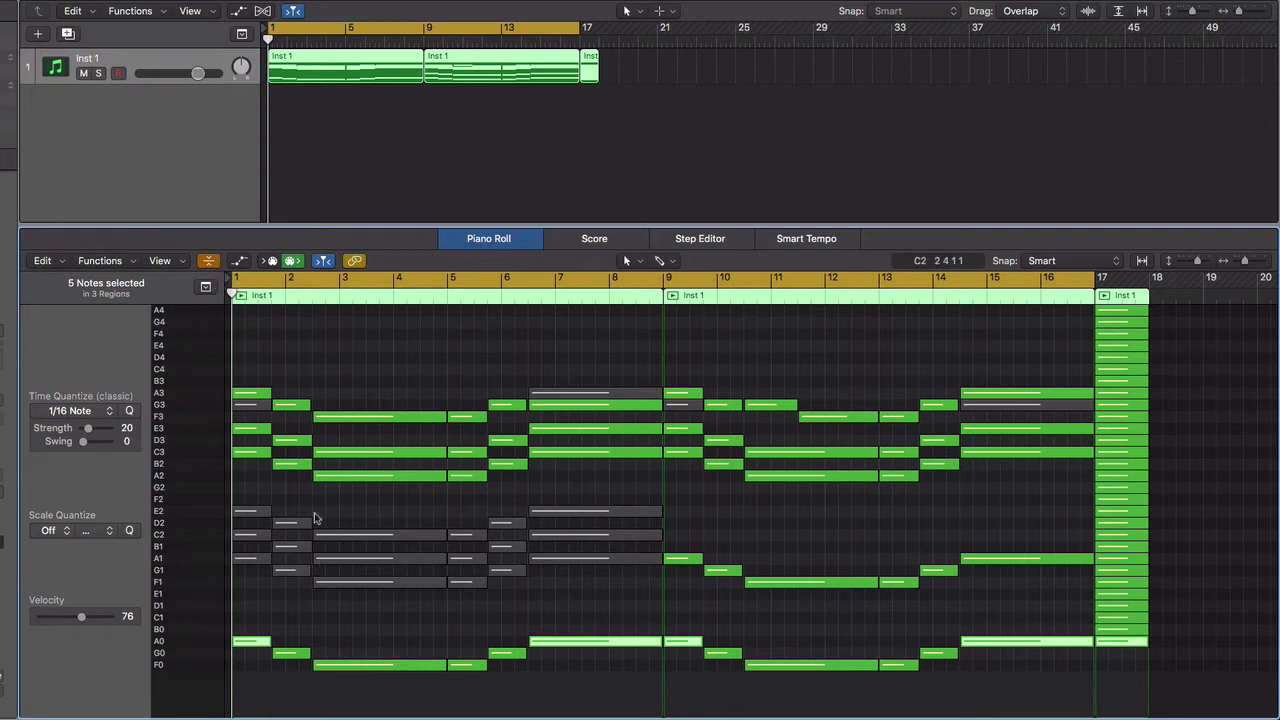
pyautogui.click(210, 261)
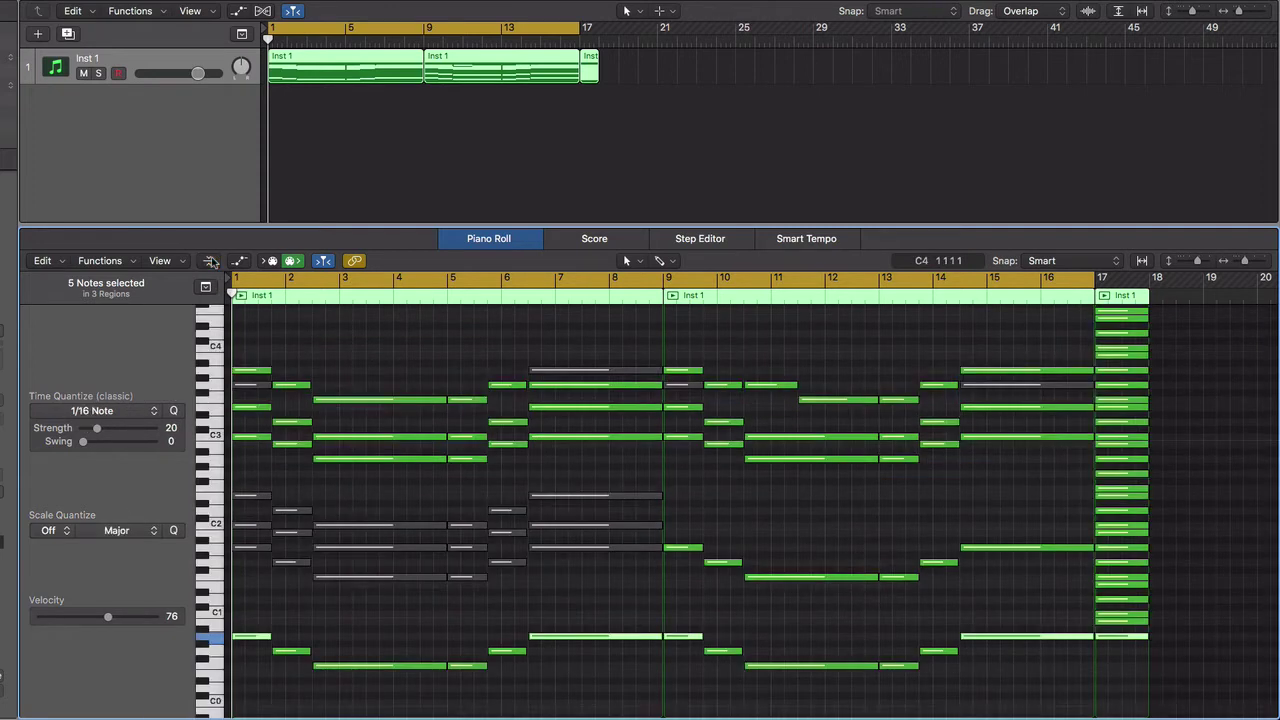
pyautogui.press('t')
# Zoom the Piano Roll so bars 1–16 fill the width with taller note rows
pyautogui.press('Escape')
pyautogui.press('z')
pyautogui.scroll(2, 280, 470)
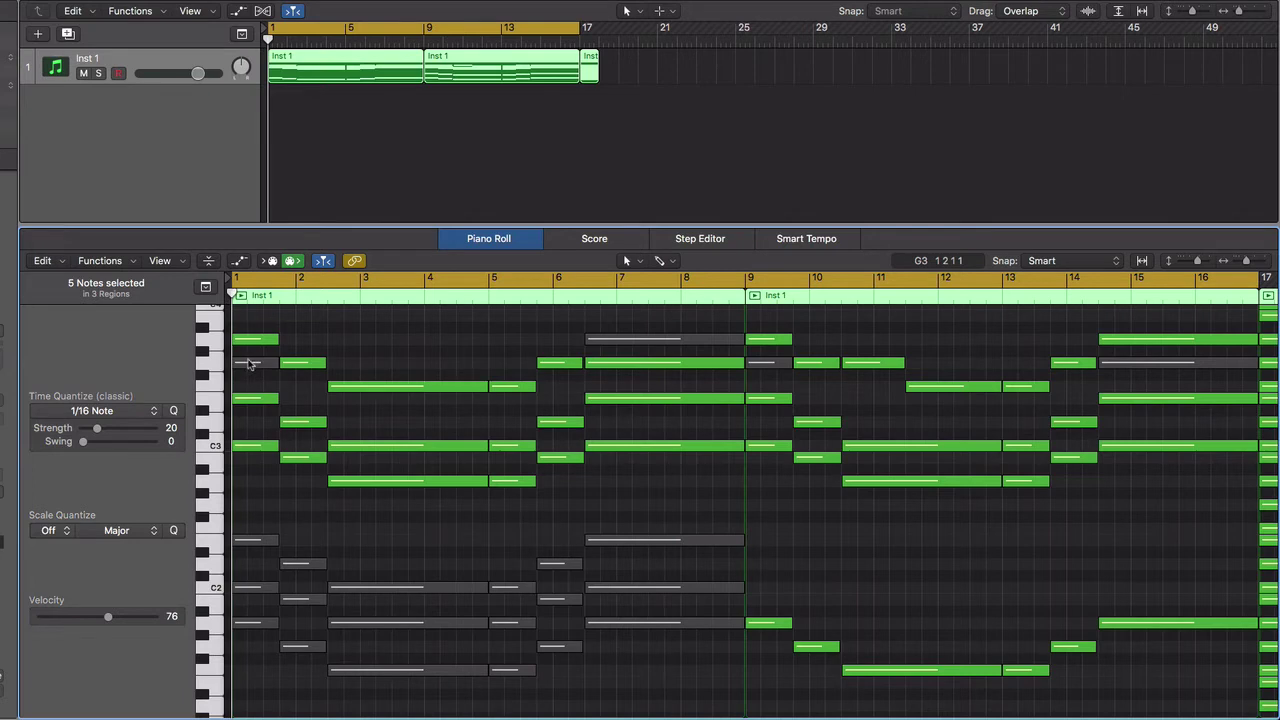
pyautogui.moveTo(249, 364)
# Deselect all notes and switch to the Mute tool
pyautogui.click(340, 472)
pyautogui.press('t')
pyautogui.press('m')
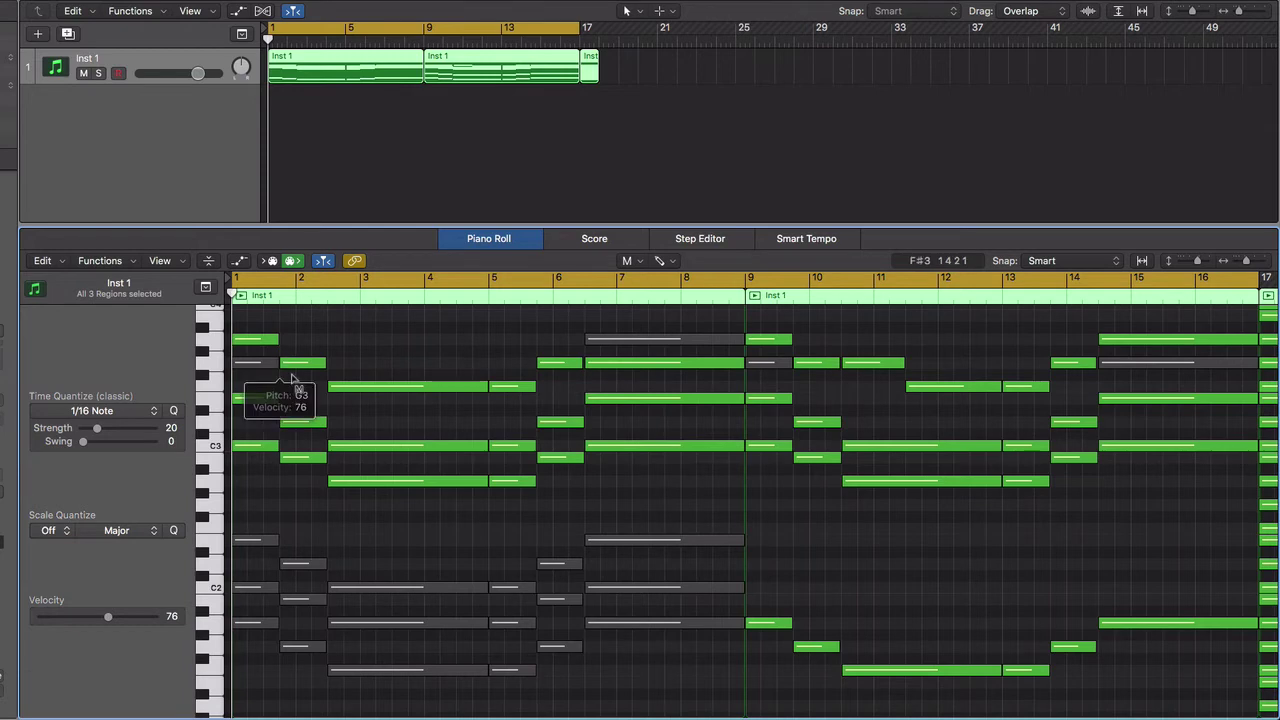
# Unmute the grey bar-1 note, mute the top bar-1 note, and leave the long bars 3–4 note unmuted
pyautogui.click(268, 364)
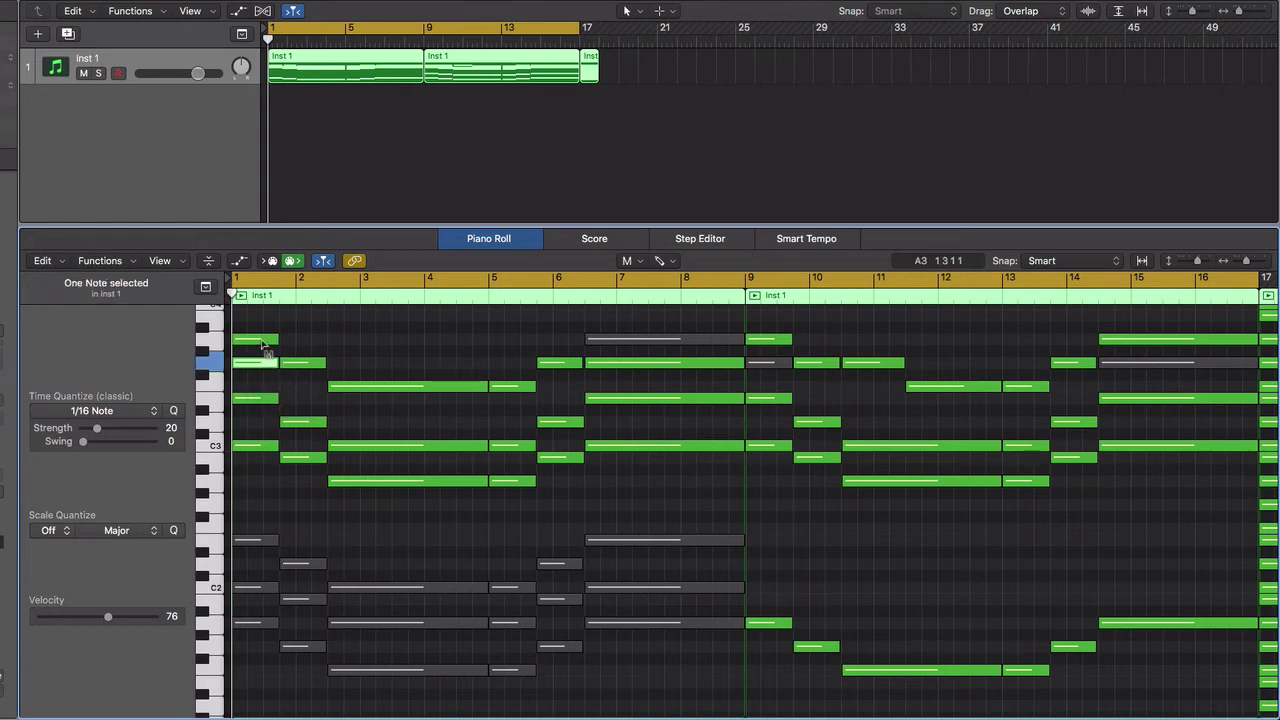
pyautogui.click(268, 340)
pyautogui.click(389, 388)
pyautogui.click(389, 388)
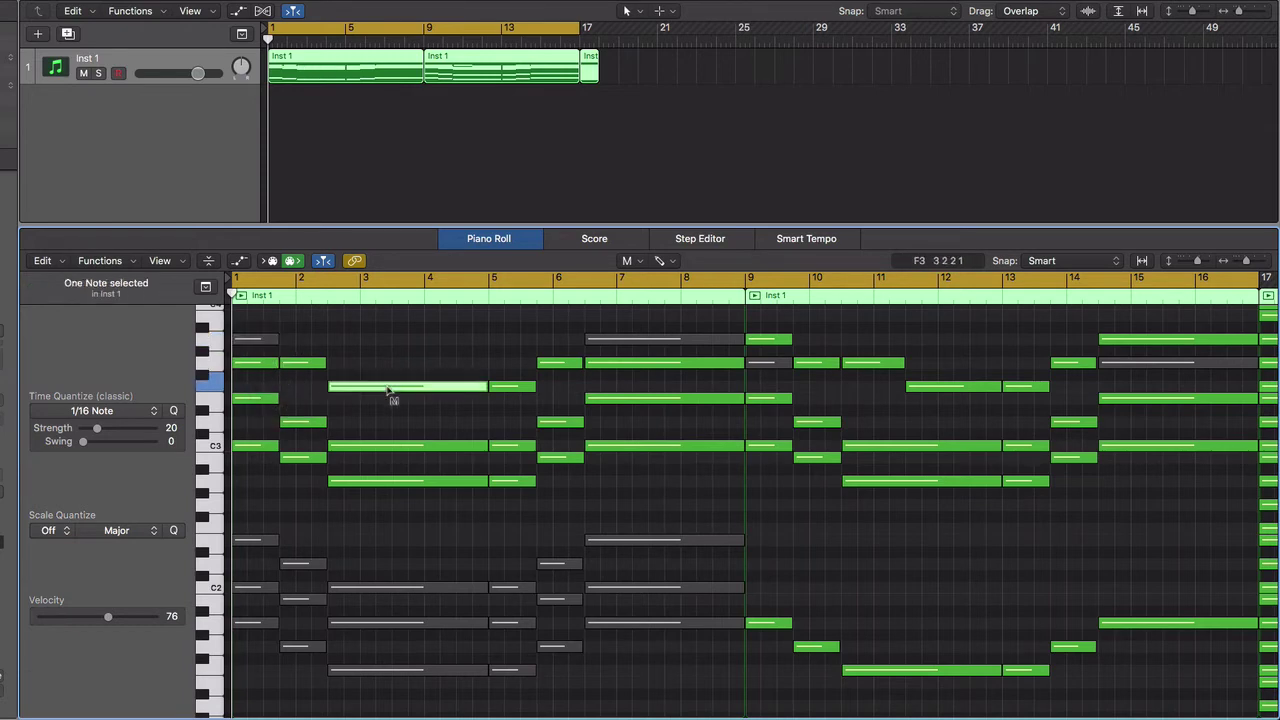
# Try lowering the long F3 and bar-2 G3 notes by semitones, audition, then undo both changes
pyautogui.press('t')
pyautogui.press('t')
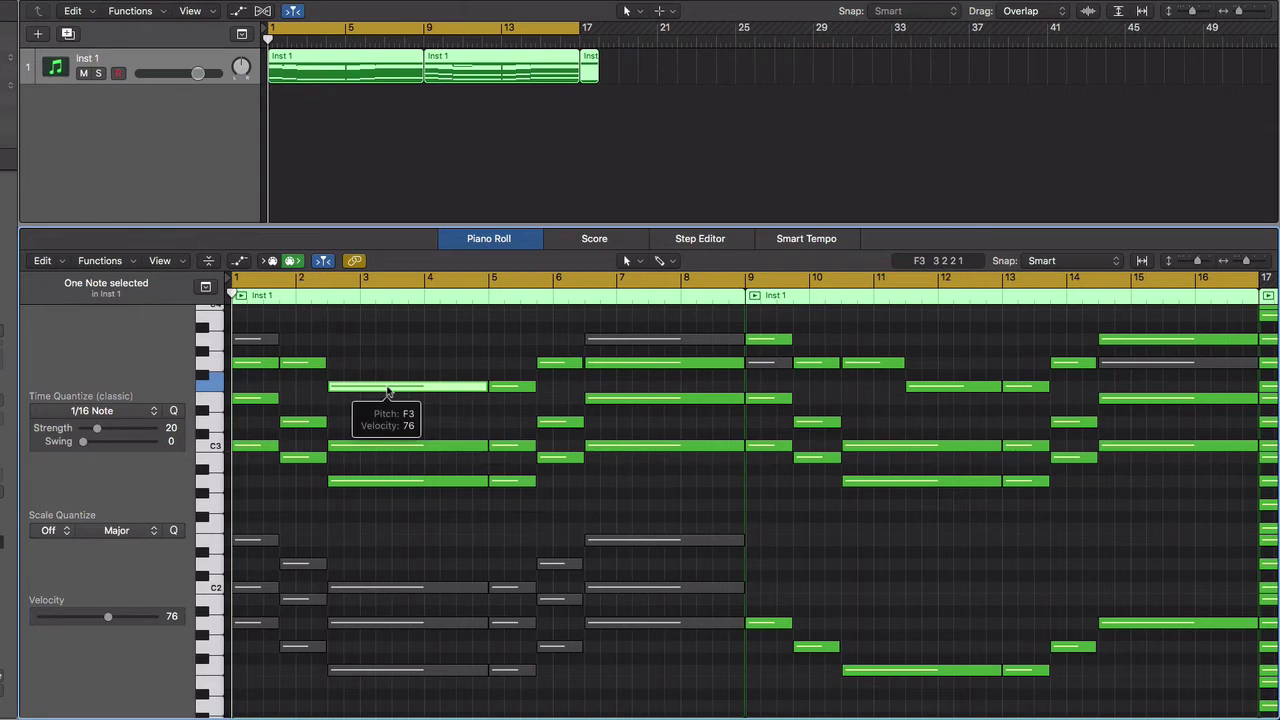
pyautogui.hotkey('alt', 'Down')
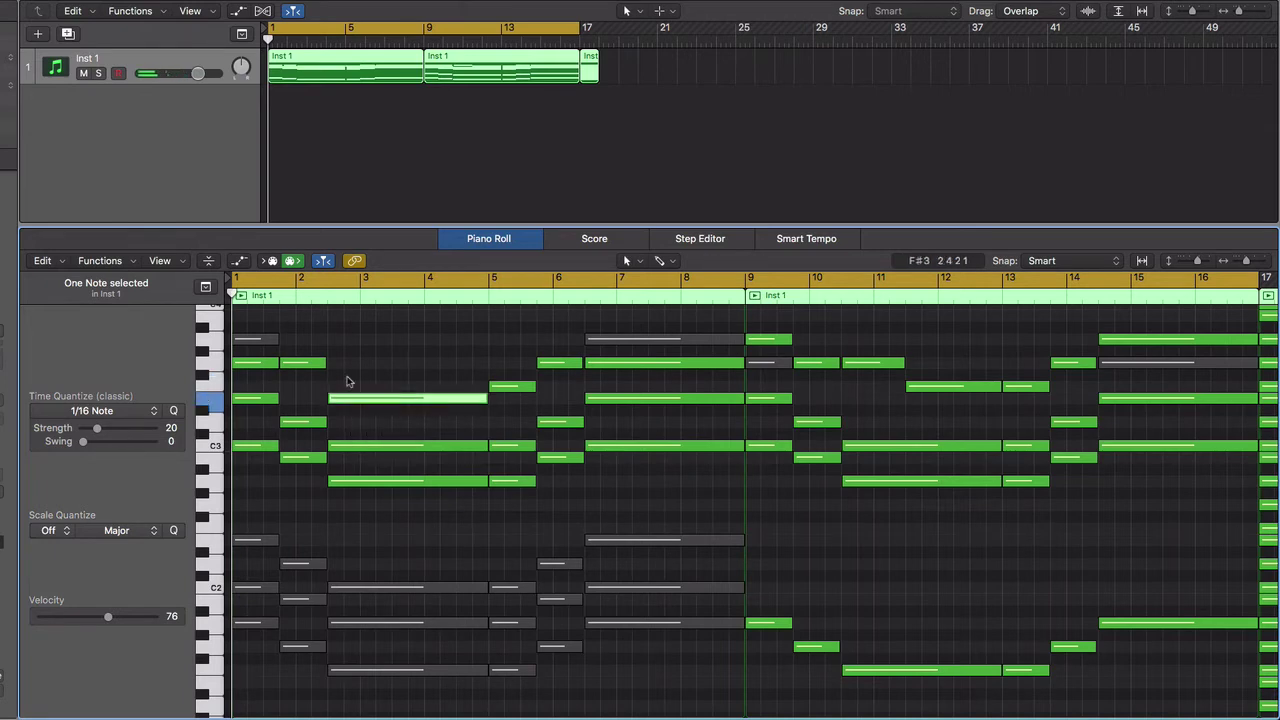
pyautogui.click(315, 364)
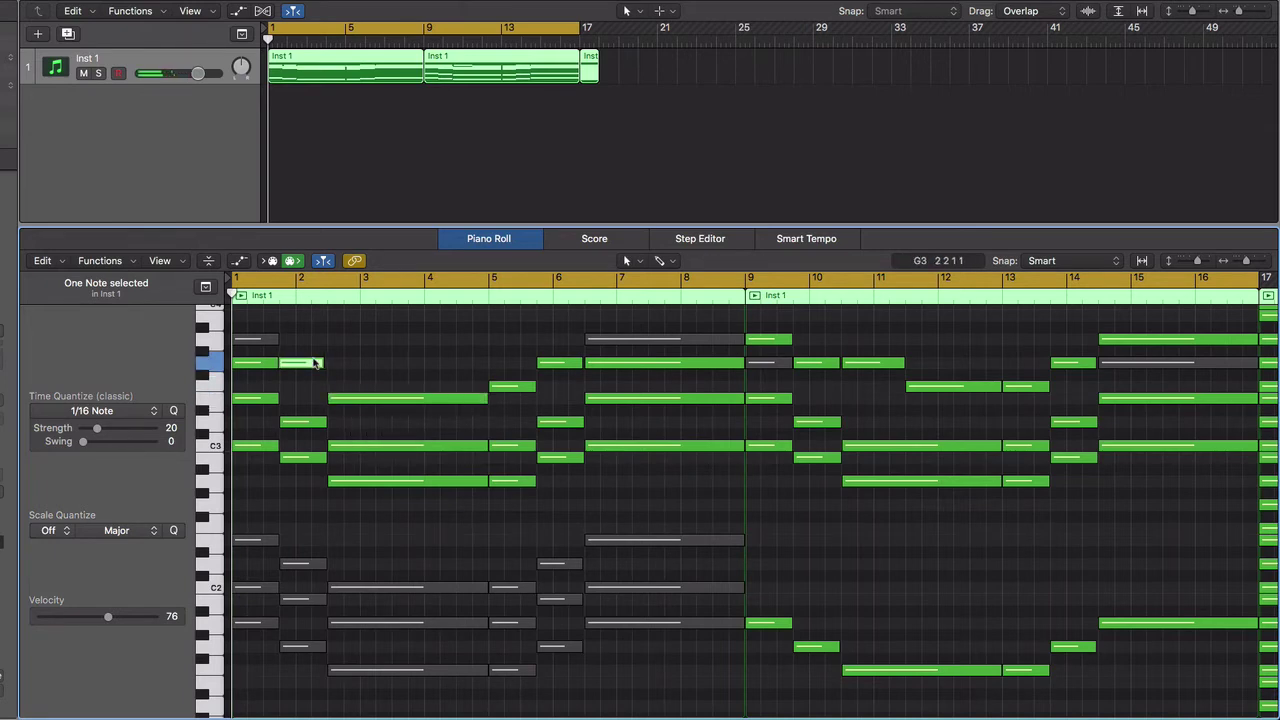
pyautogui.hotkey('alt', 'Down')
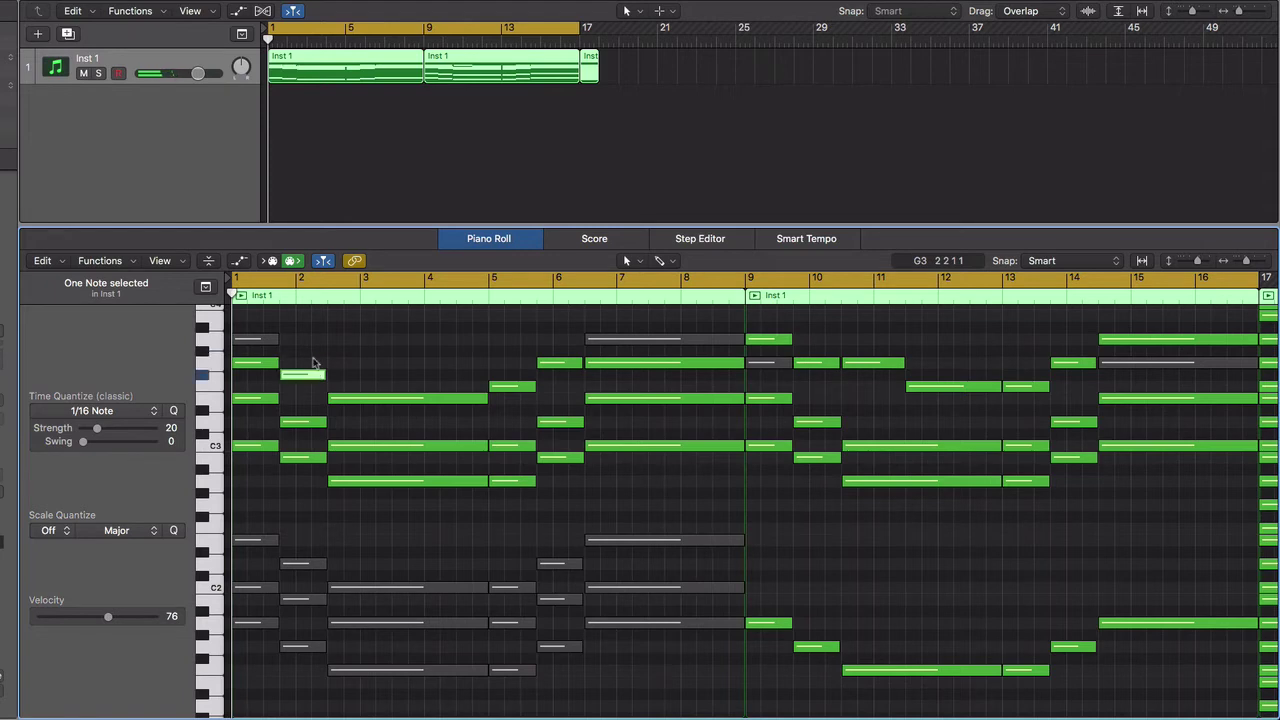
pyautogui.hotkey('alt', 'Down')
pyautogui.press('space')
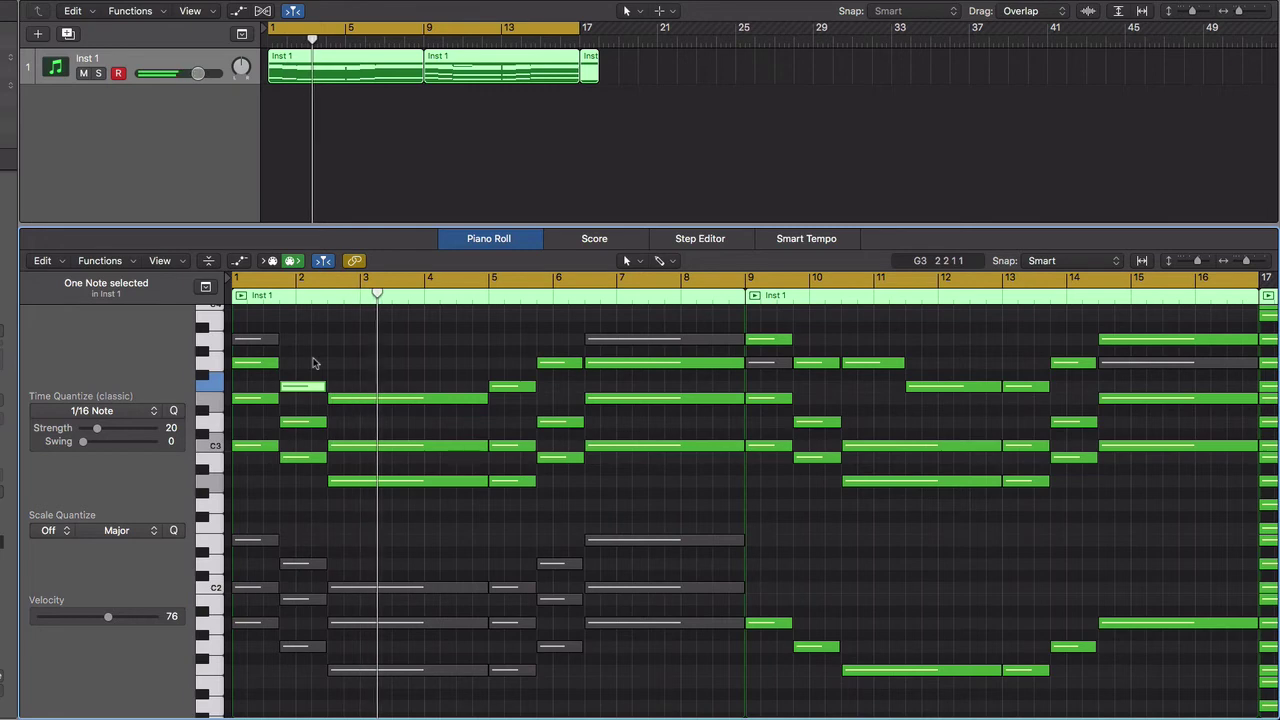
pyautogui.press('space')
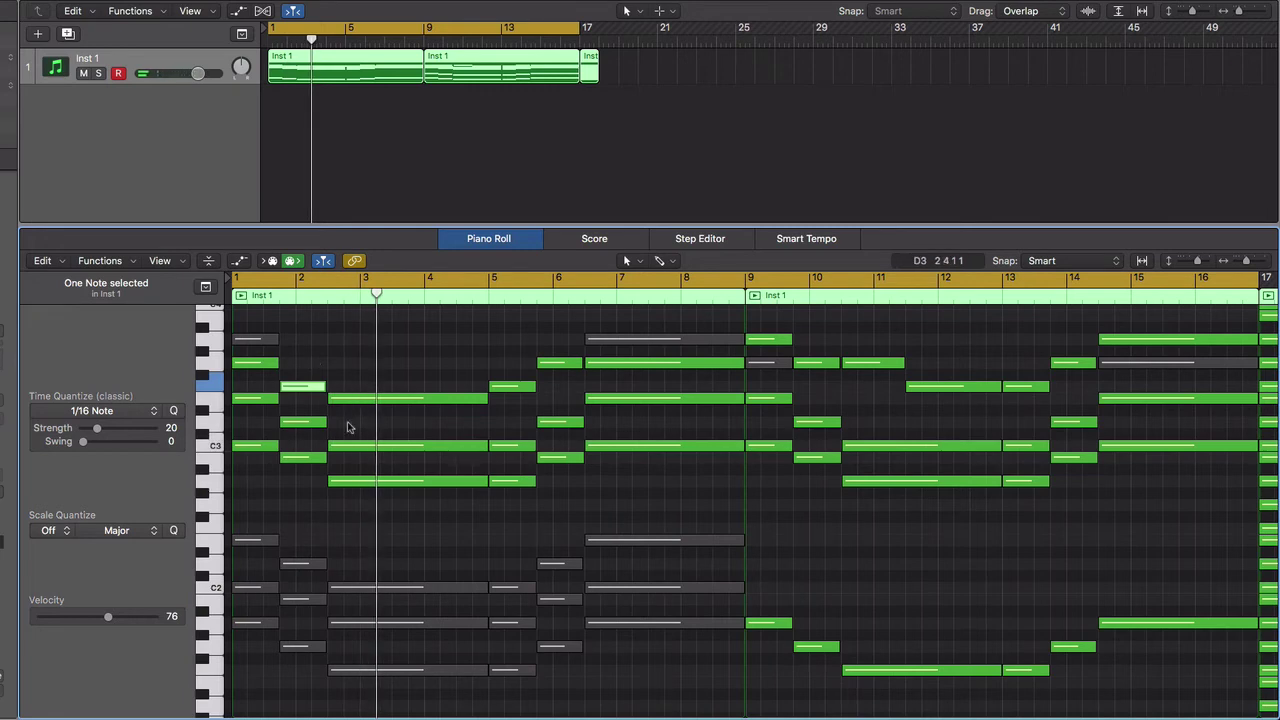
pyautogui.press('super+z')
pyautogui.press('super+z')
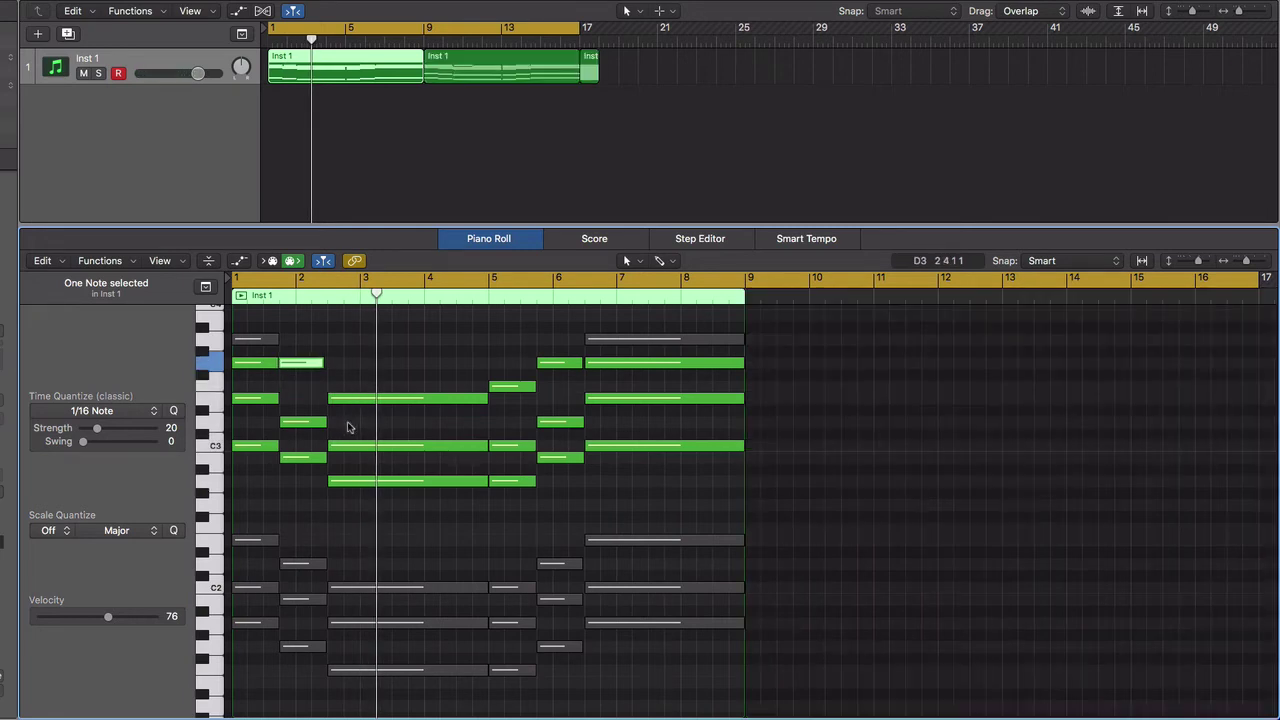
pyautogui.press('super+z')
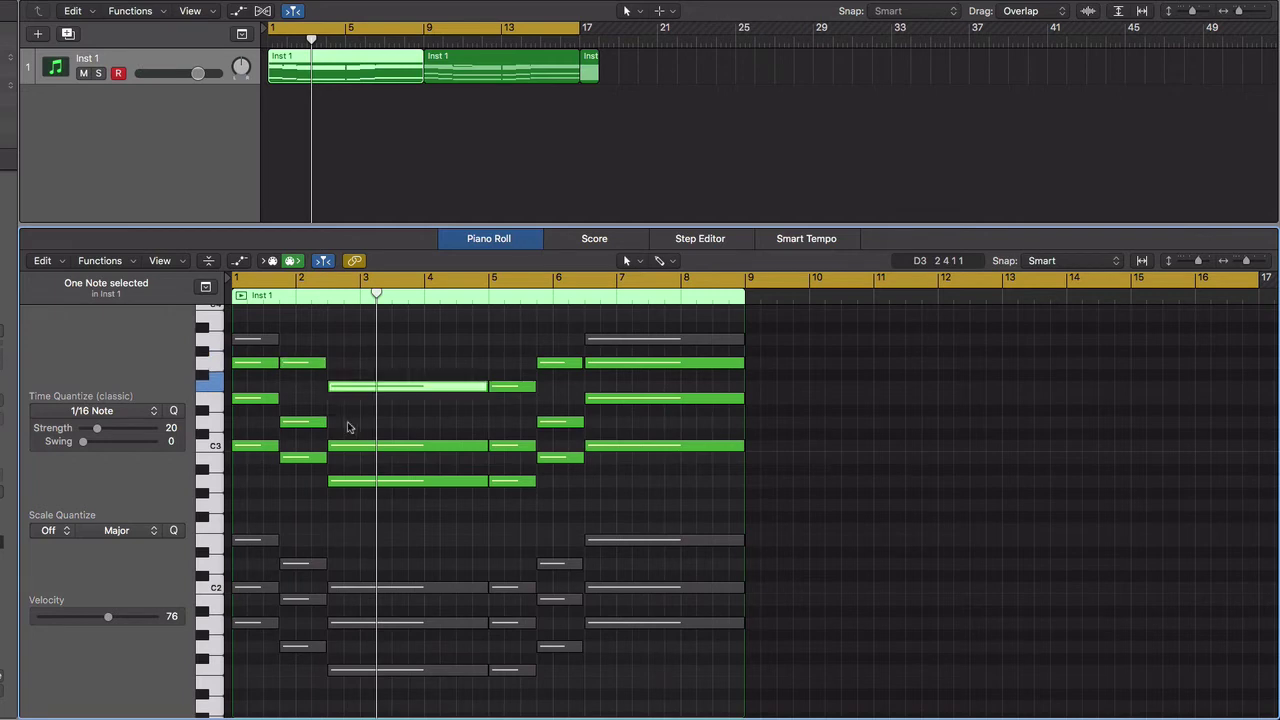
# Mute the G3 note of the bar-1 chord with the Mute tool
pyautogui.press('t')
pyautogui.press('m')
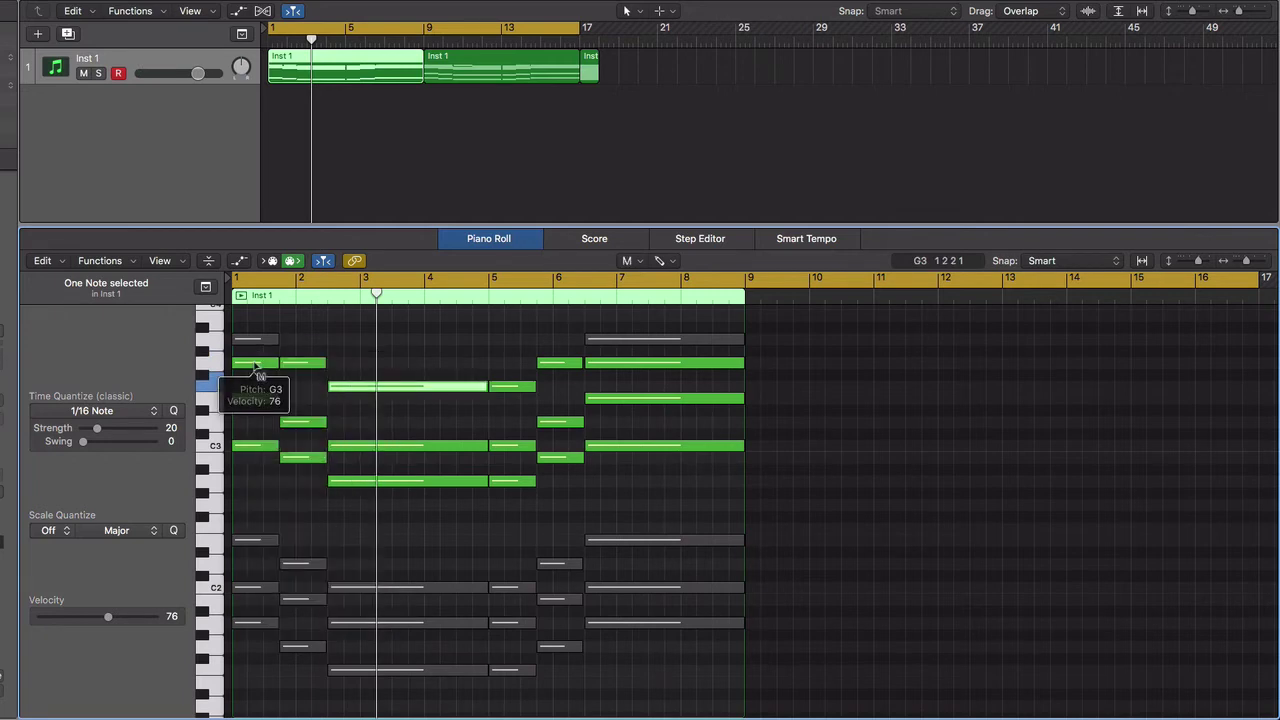
pyautogui.click(256, 364)
# Unmute the higher bar-1 note and play the progression from the beginning
pyautogui.click(257, 340)
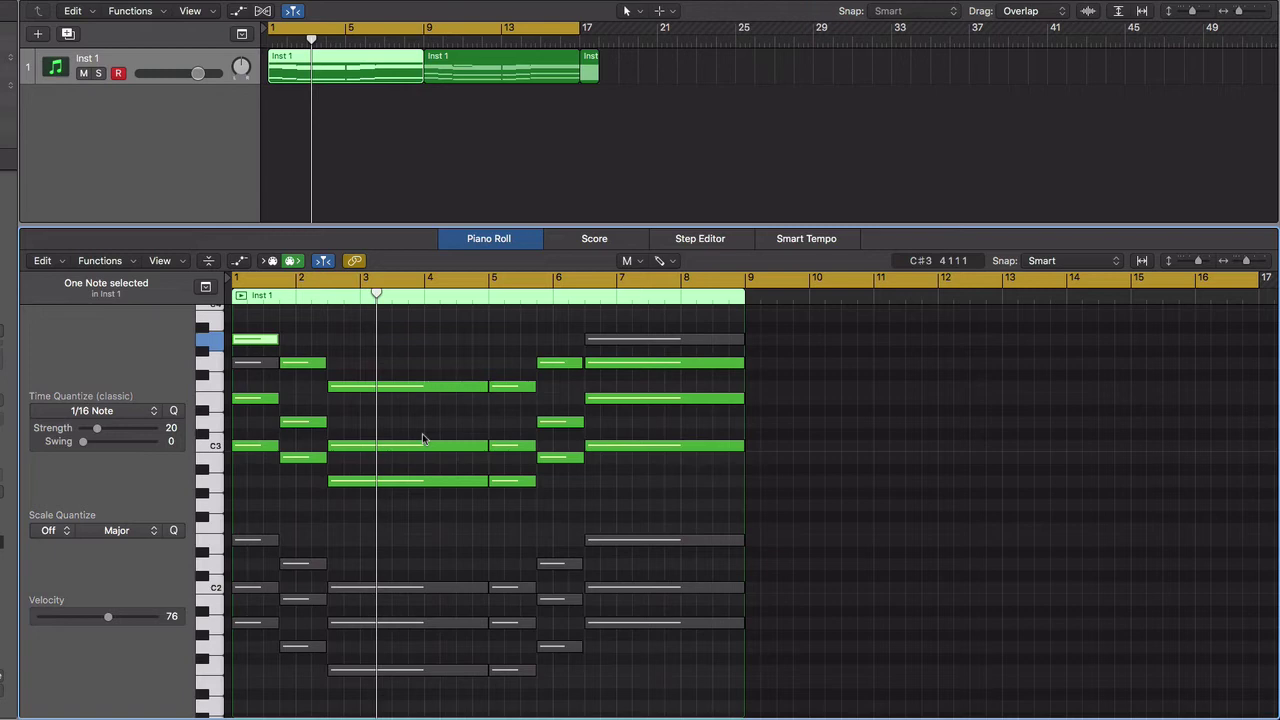
pyautogui.press('Return')
pyautogui.press('space')
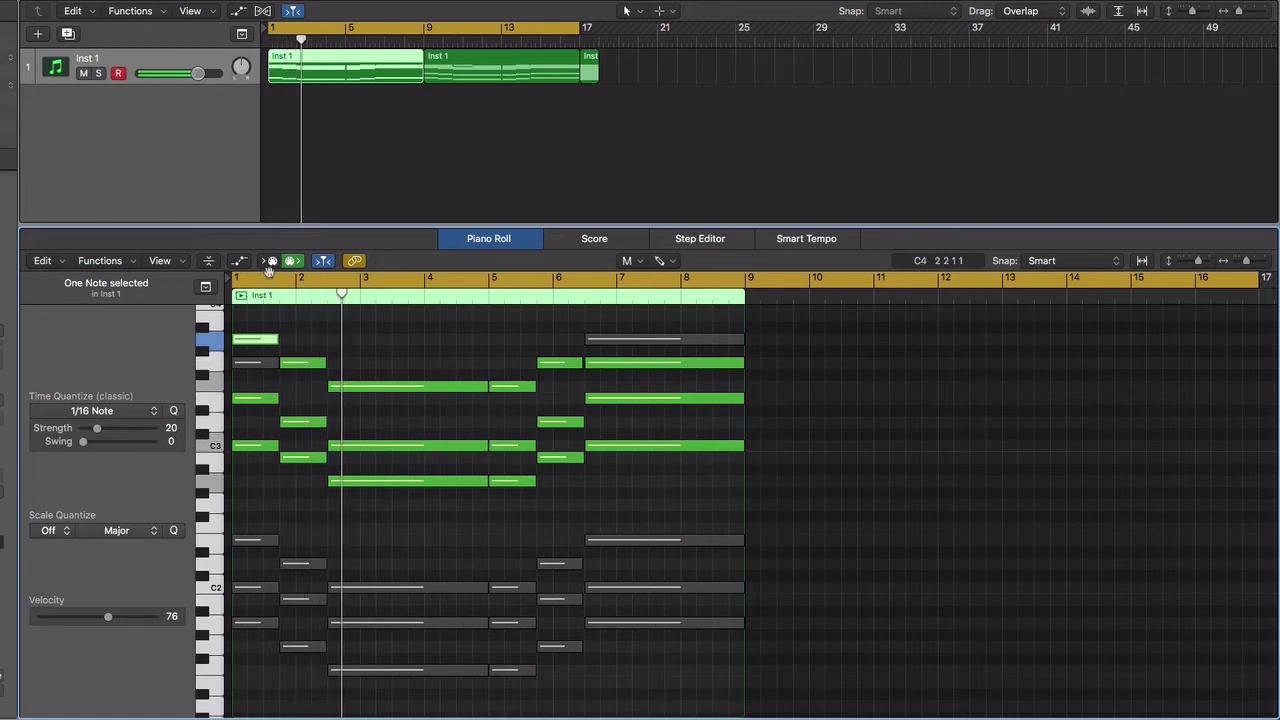
# Select all regions so both Inst 1 regions show in the Piano Roll across bars 1–16
pyautogui.click(152, 62)
pyautogui.press('super+a')
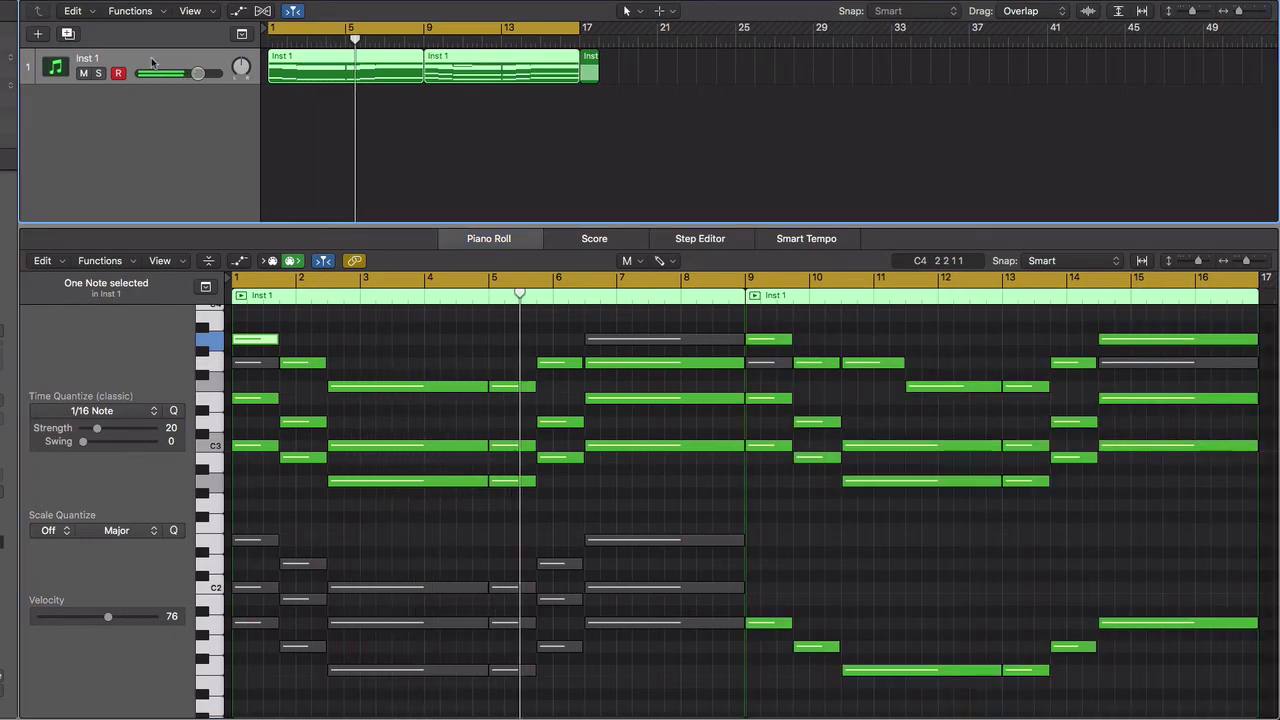
pyautogui.click(651, 487)
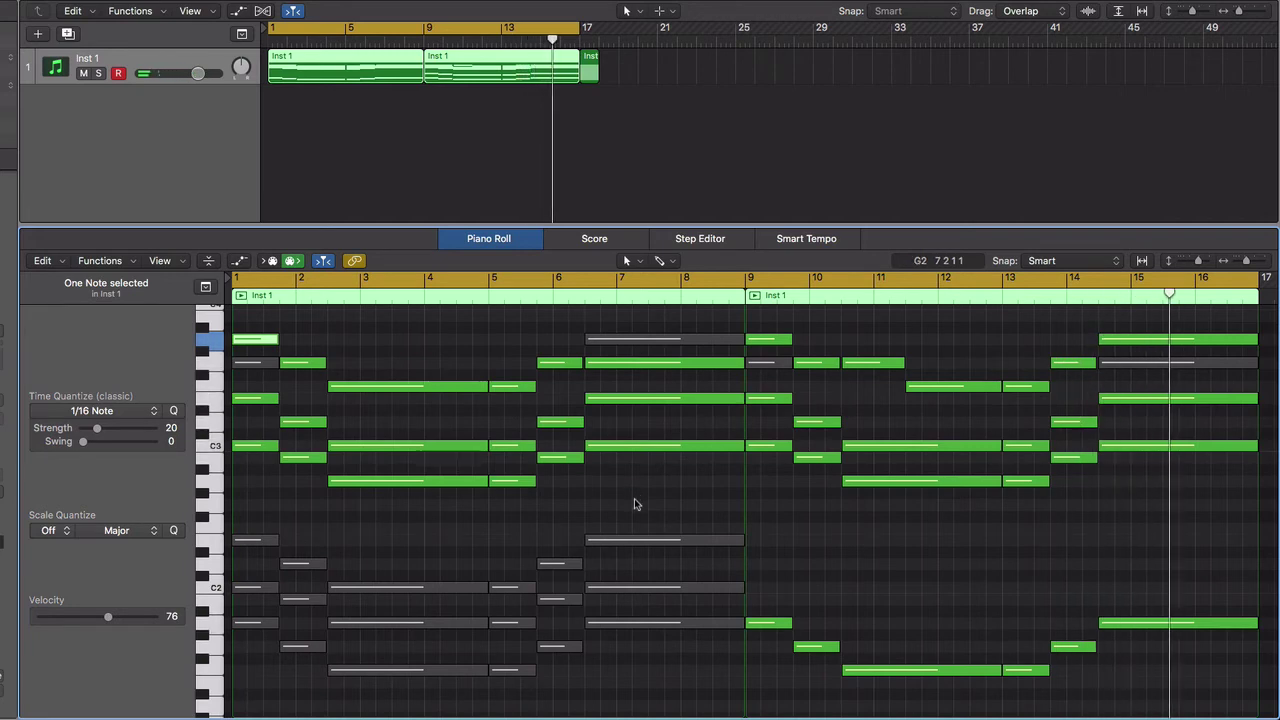
pyautogui.scroll(5, 634, 498)
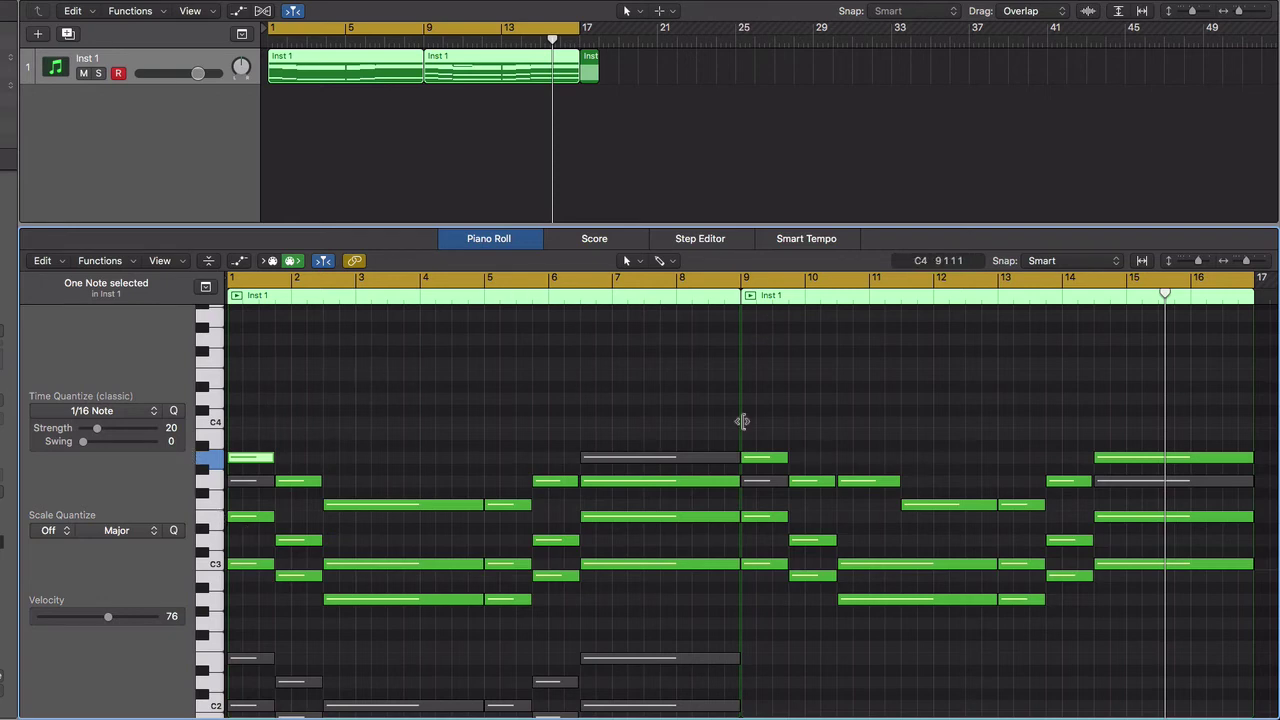
pyautogui.scroll(5, 741, 421)
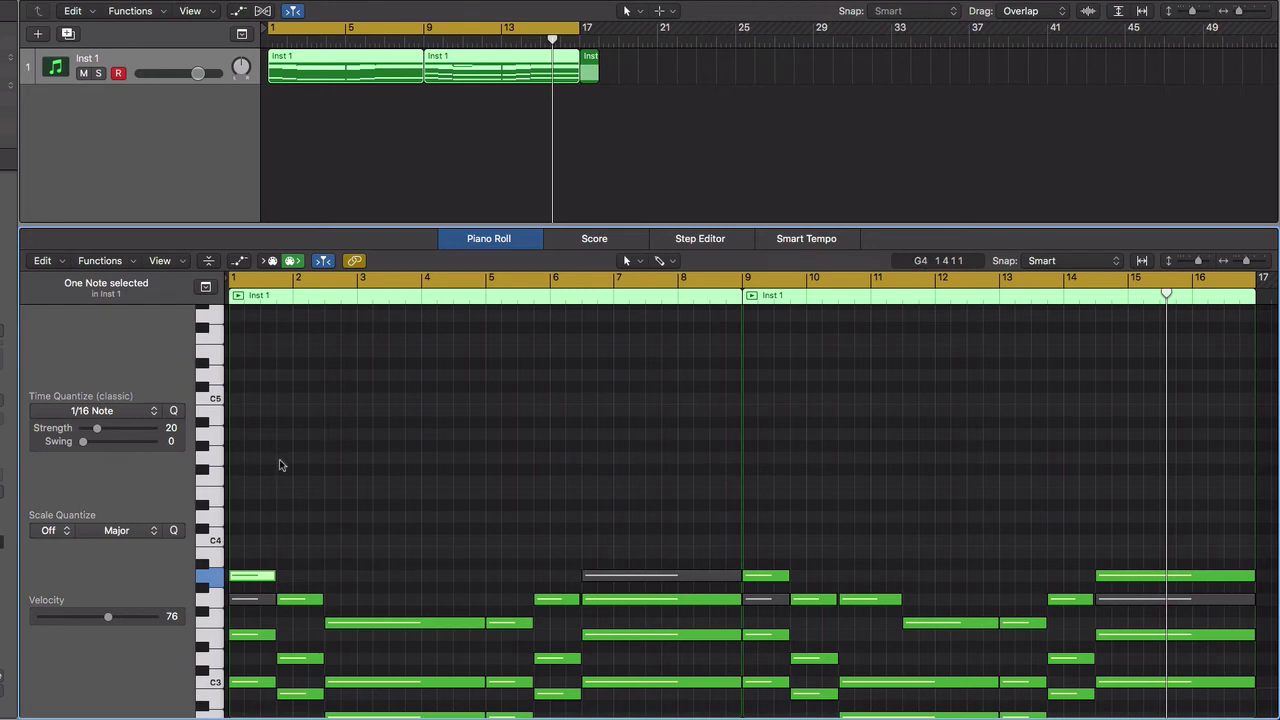
# Transpose all 77 notes in both regions up five semitones, turning the G chords into C 6/9/11
pyautogui.press('super+a')
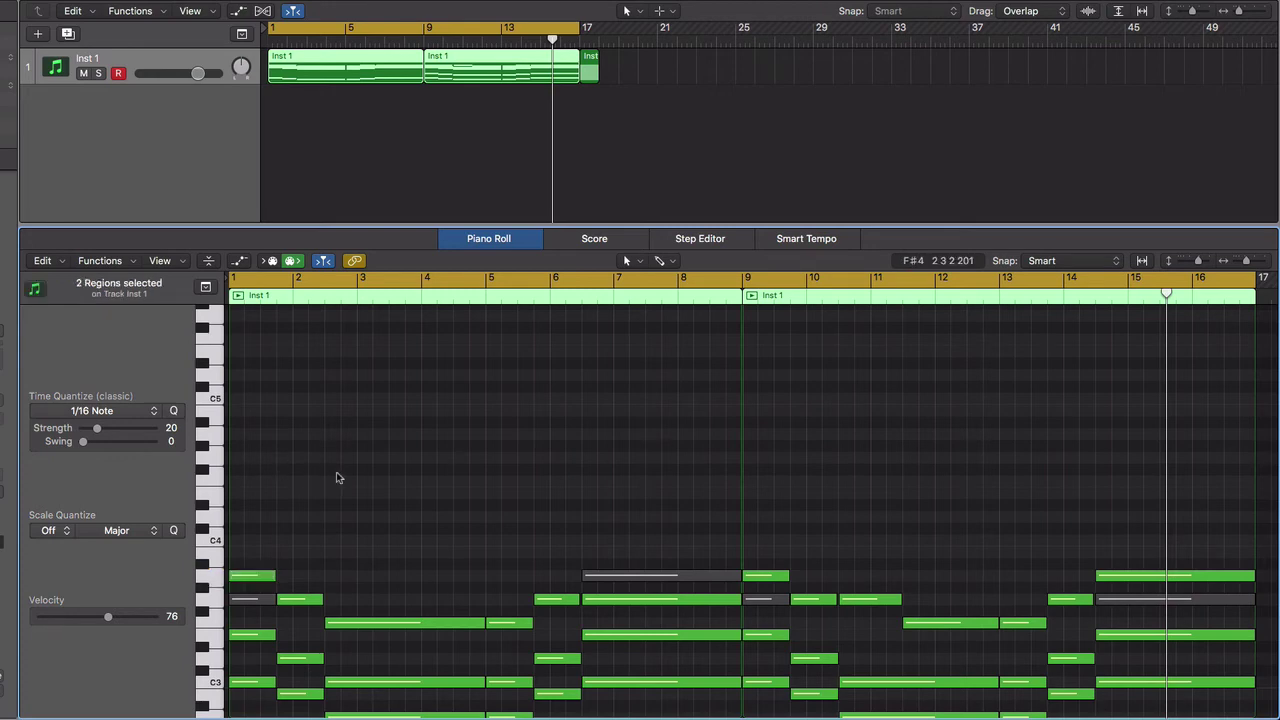
pyautogui.scroll(-5, 337, 478)
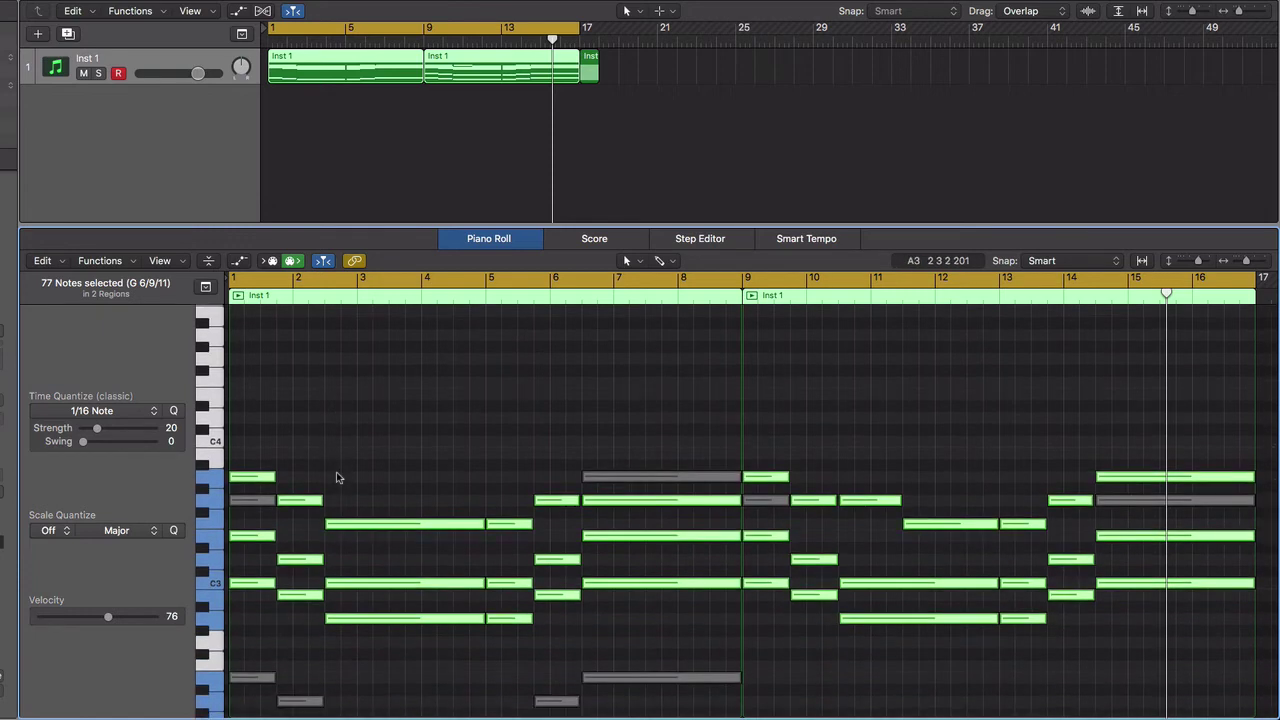
pyautogui.scroll(-8, 337, 478)
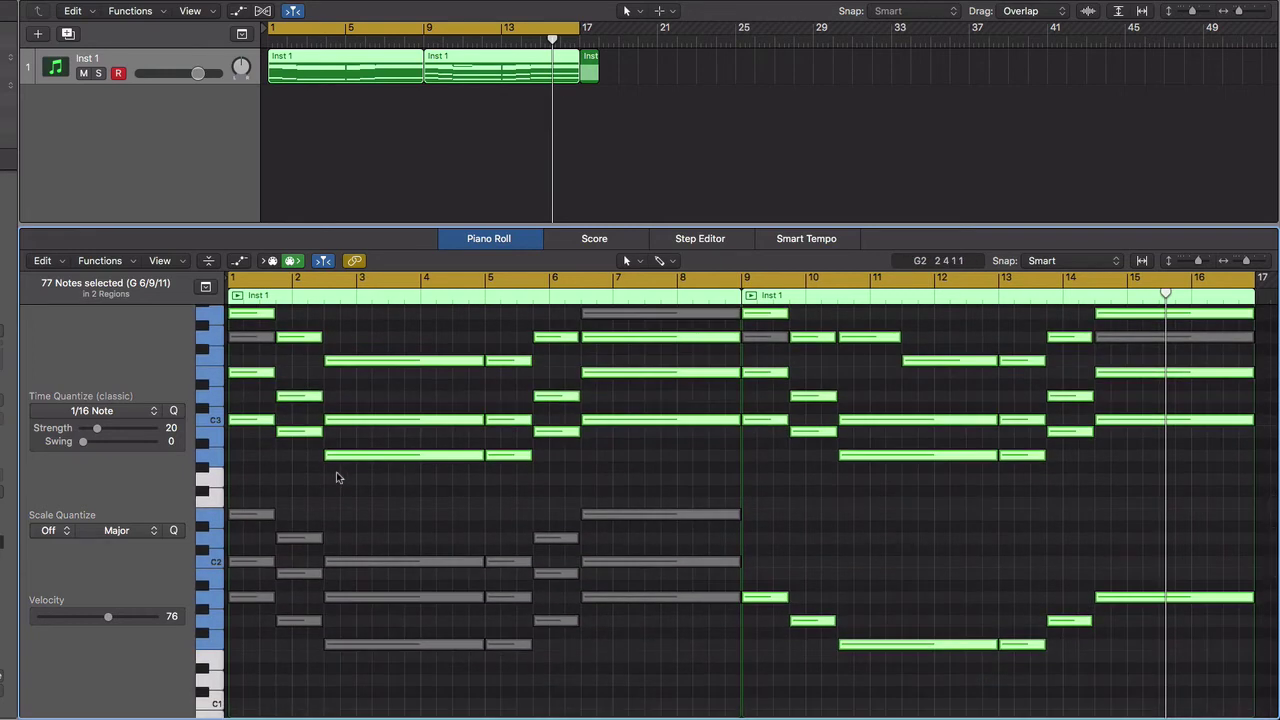
pyautogui.hotkey('alt', 'Up')
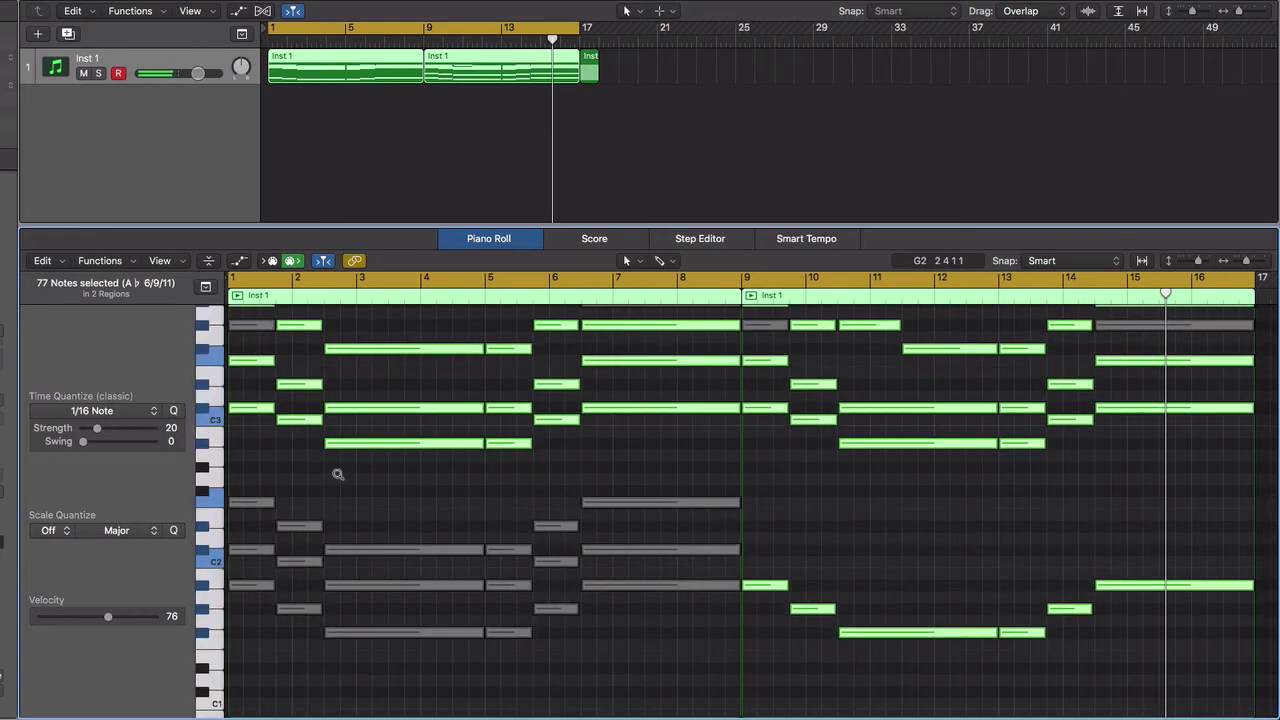
pyautogui.hotkey('alt', 'Up')
pyautogui.hotkey('alt', 'Up')
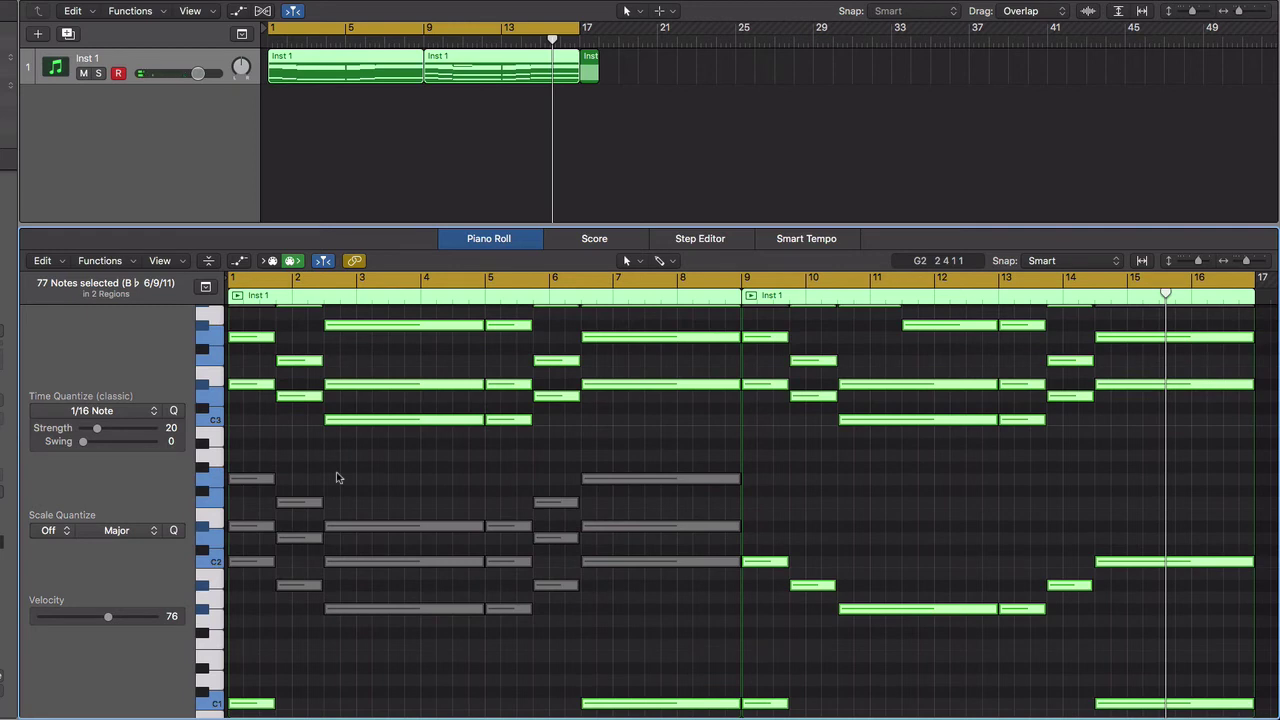
pyautogui.press('space')
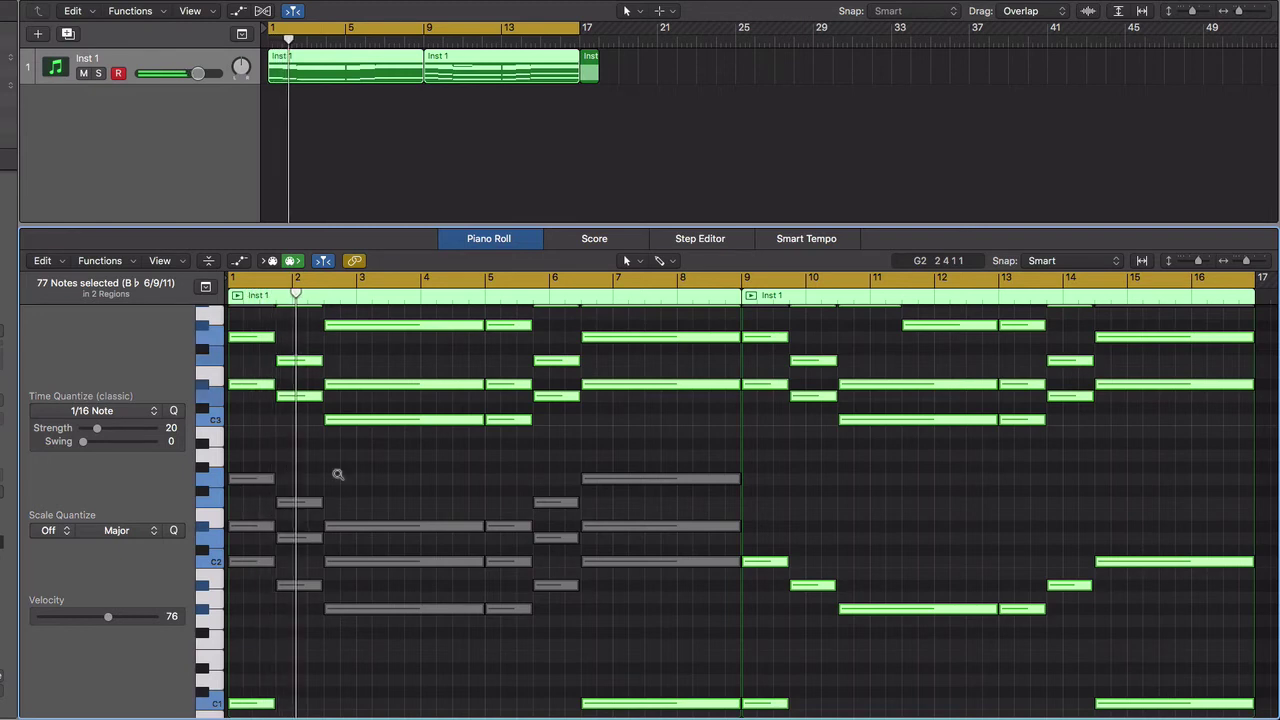
pyautogui.hotkey('alt', 'Up')
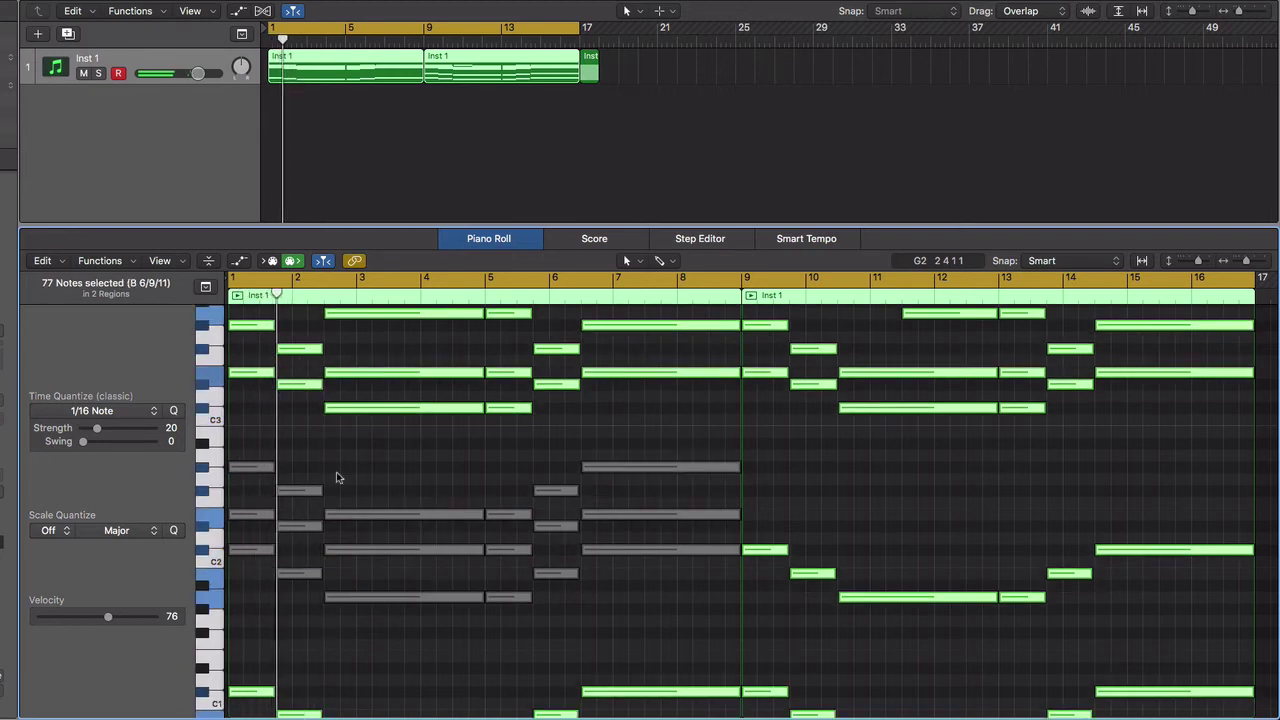
pyautogui.hotkey('alt', 'Up')
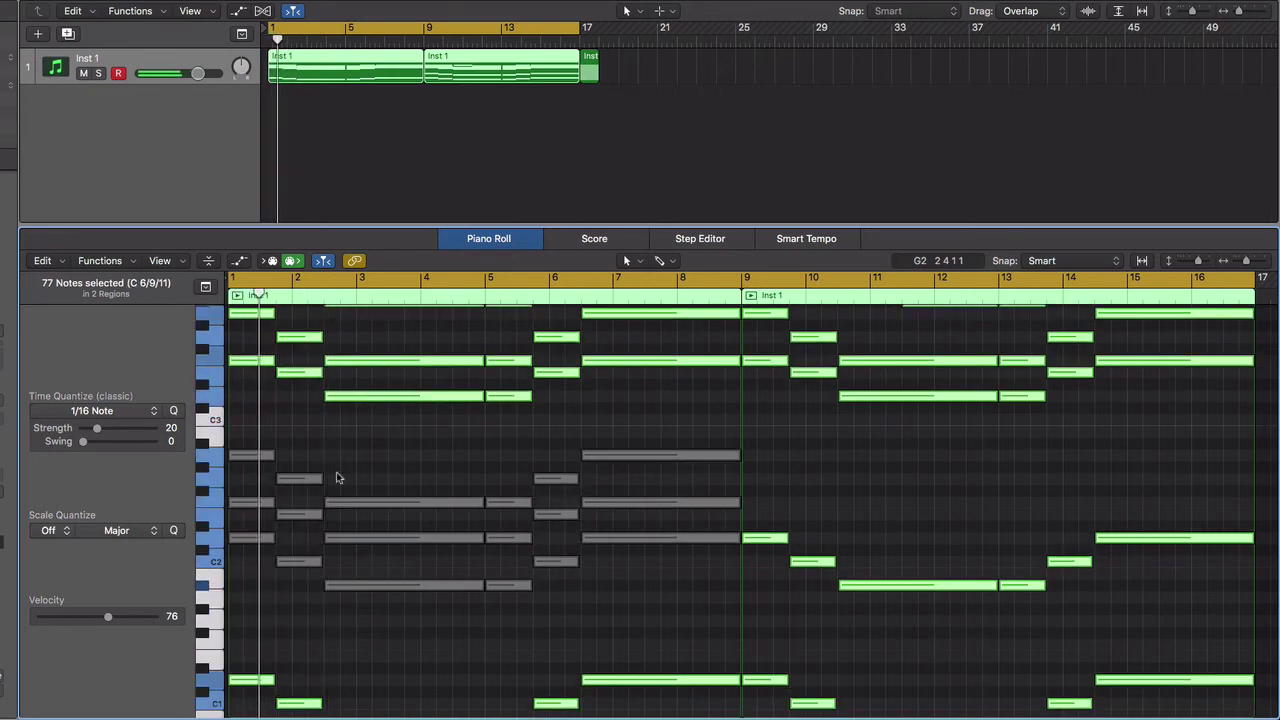
pyautogui.press('z')
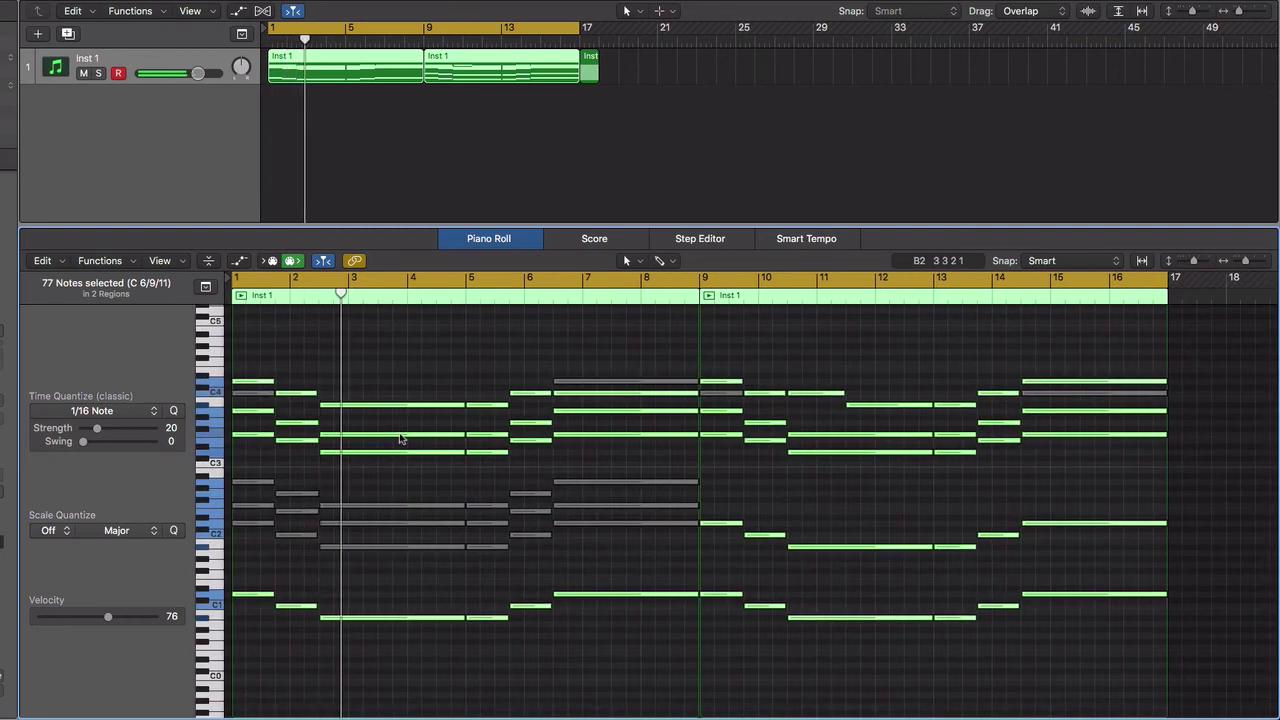
pyautogui.click(404, 357)
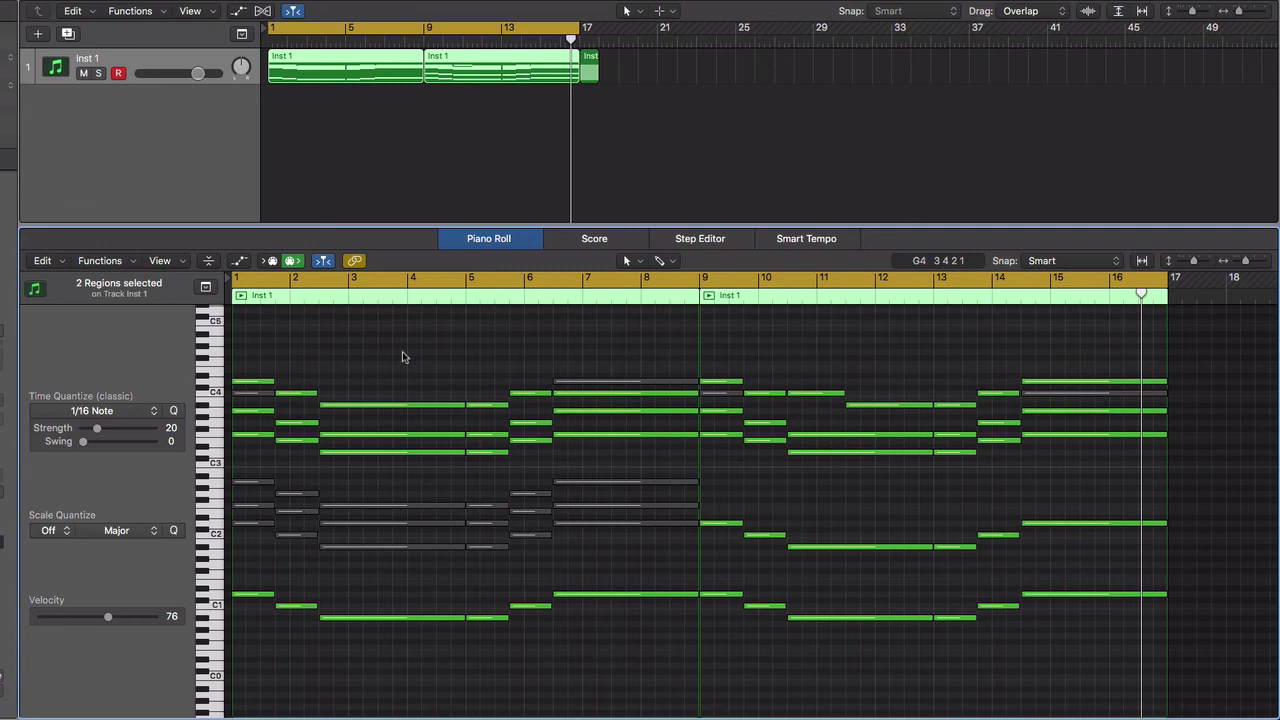
# Raise the long D#3 bottom note of the bars 3–5 chord an octave, just above C4
pyautogui.click(413, 451)
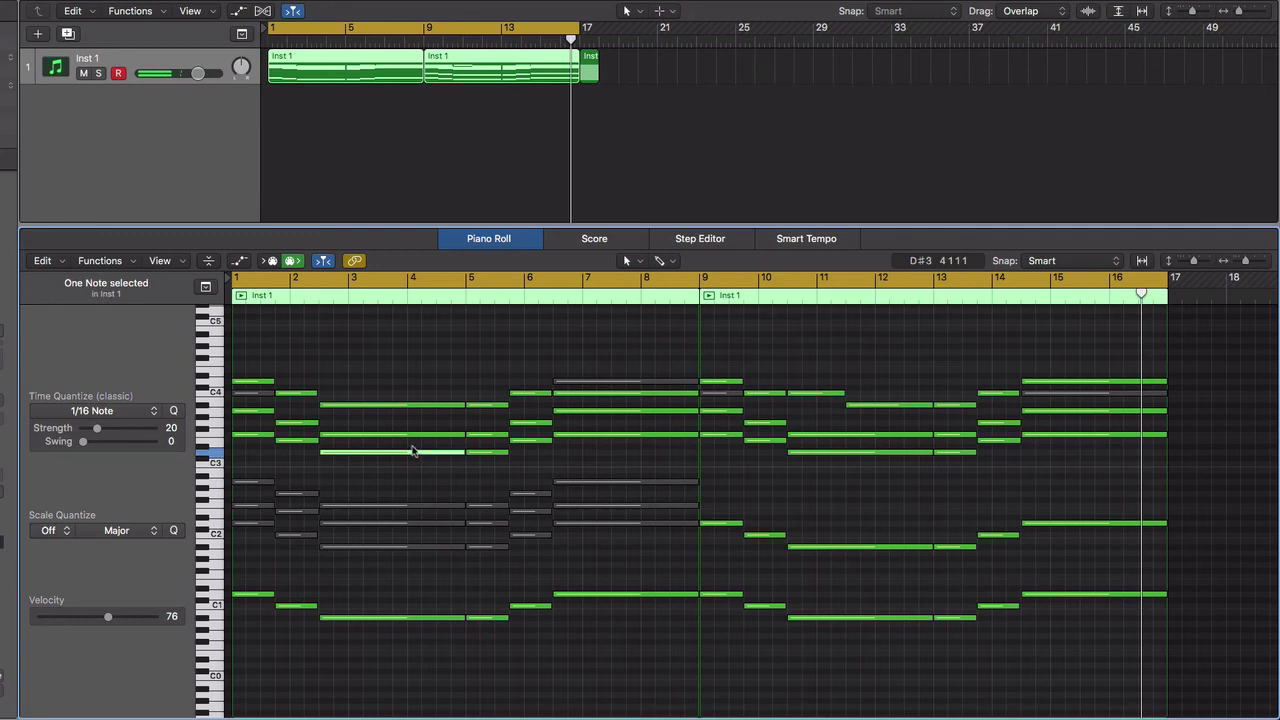
pyautogui.hotkey('alt', 'shift', 'Up')
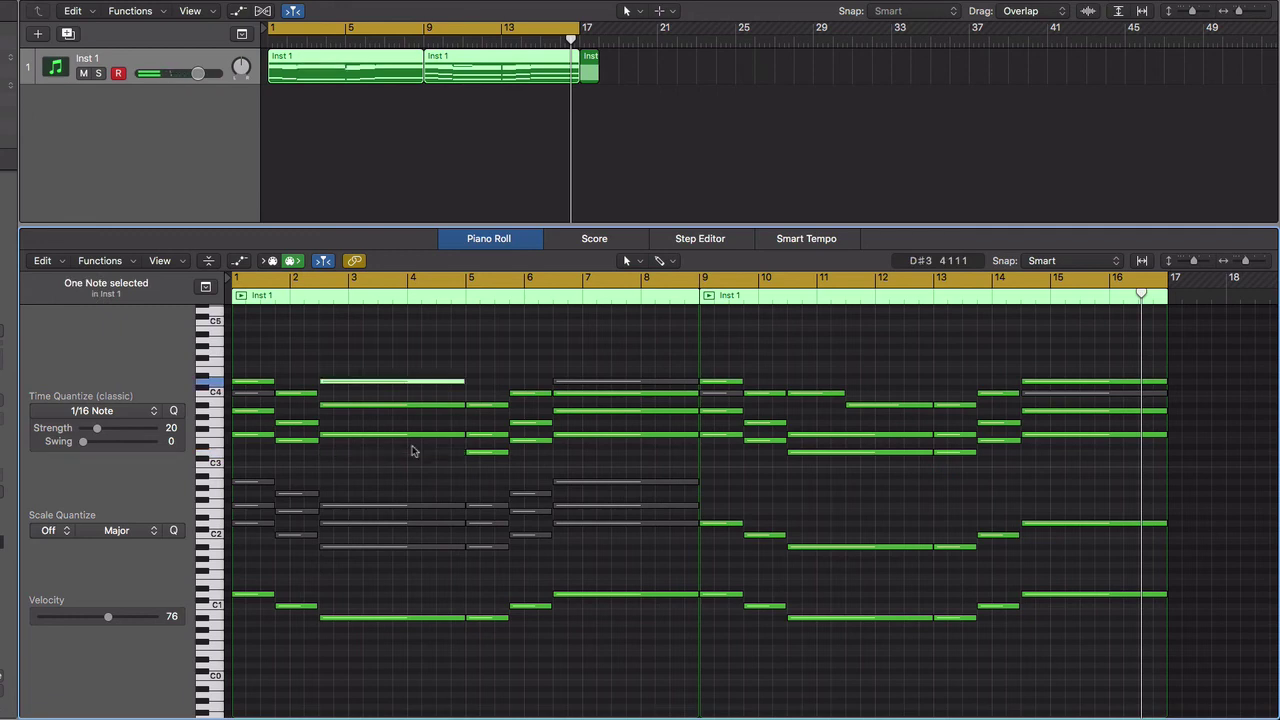
pyautogui.hotkey('alt', 'shift', 'Down')
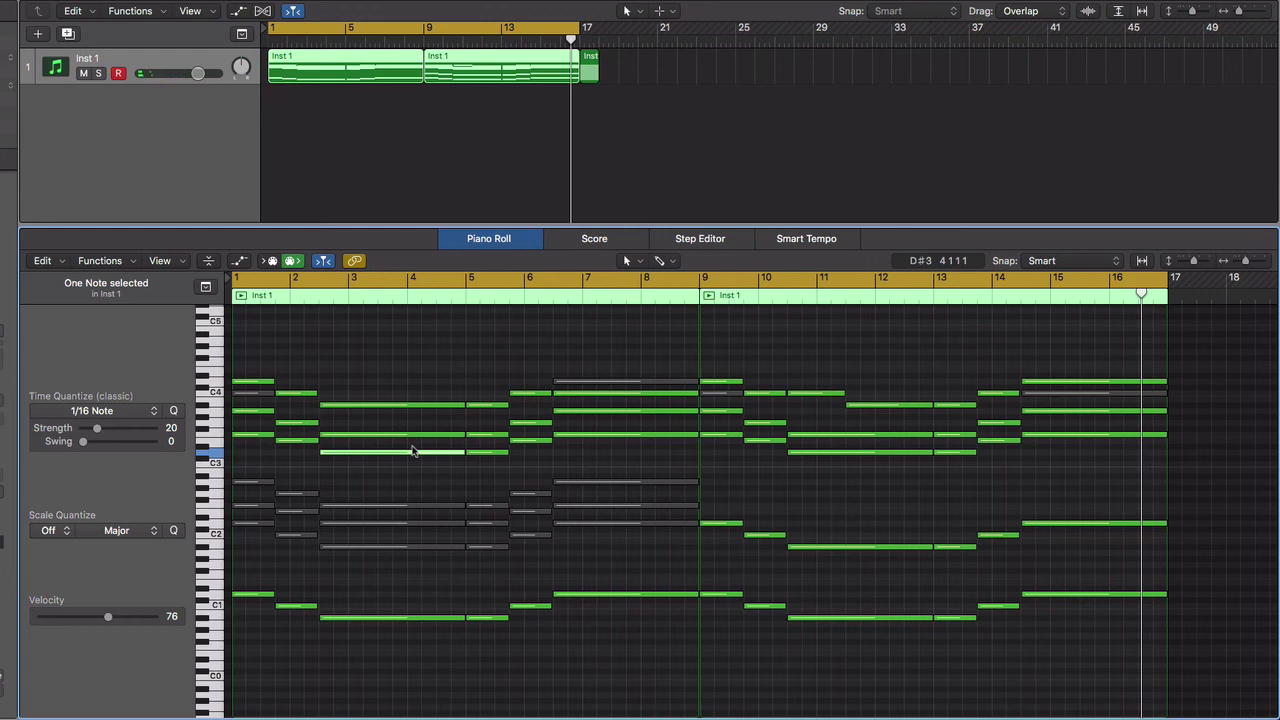
pyautogui.hotkey('alt', 'shift', 'Up')
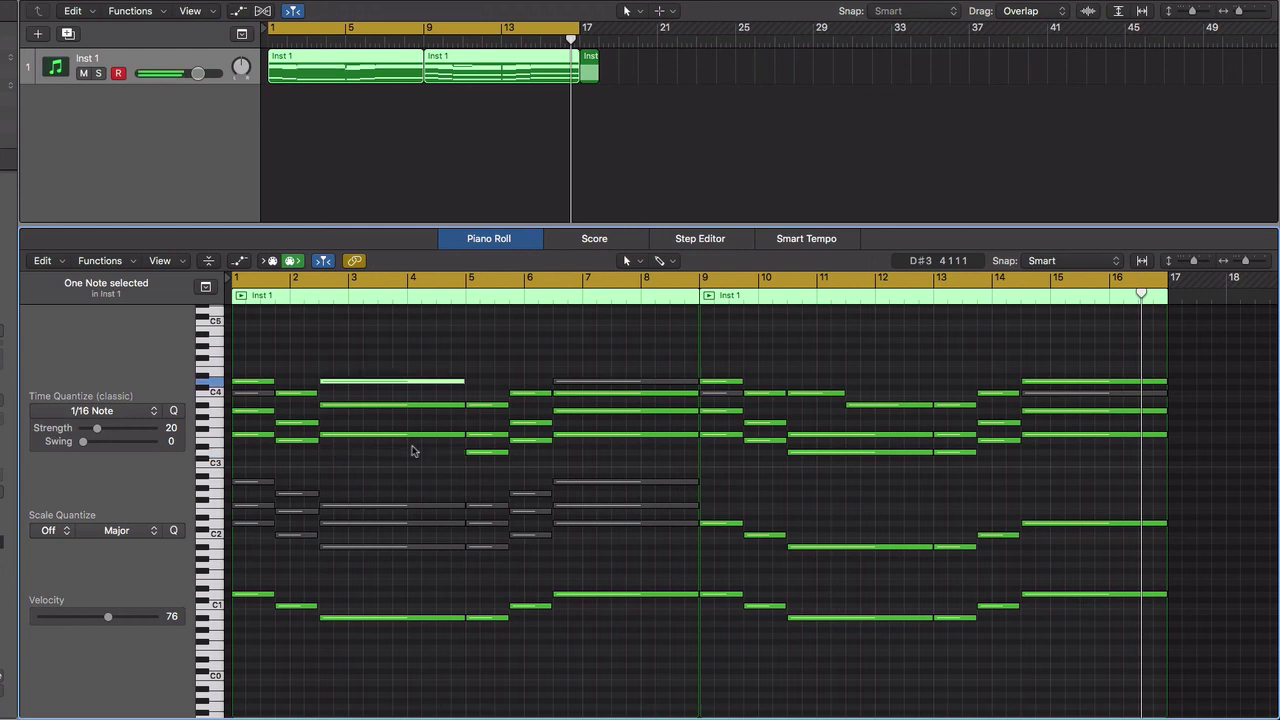